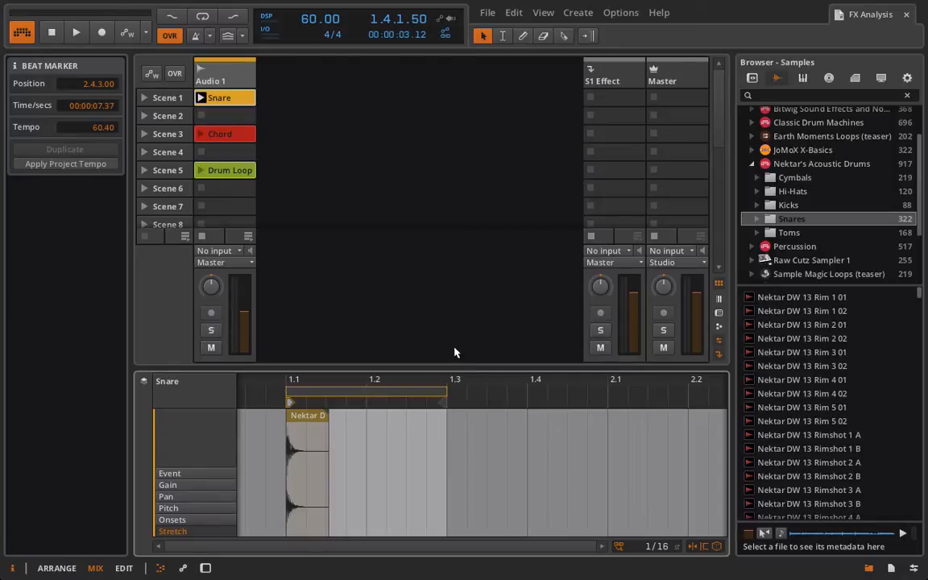
- Display the properties of the audio event inside the Snare clip
{"action": "left_click", "coordinate": [12, 567]}
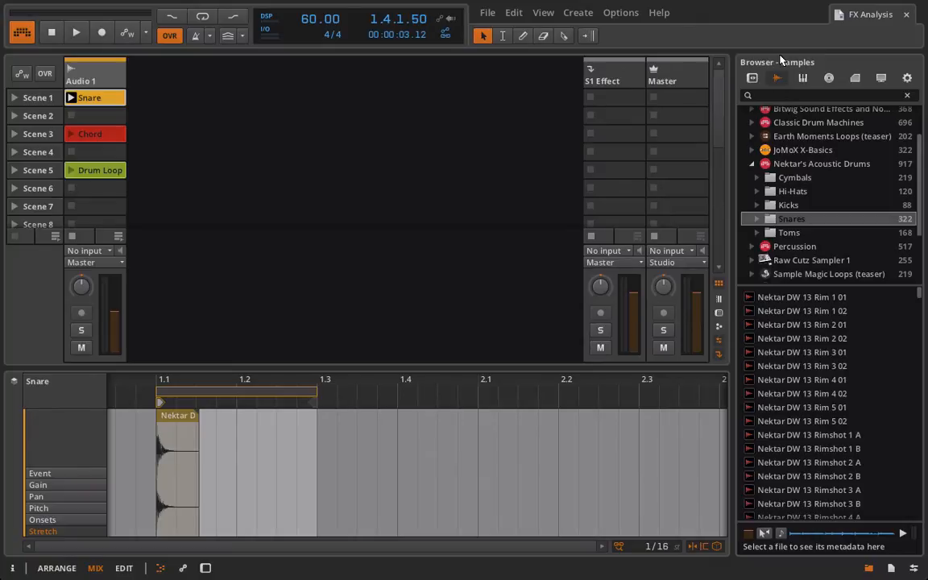
{"action": "scroll", "coordinate": [793, 196], "scroll_direction": "up", "scroll_amount": 1}
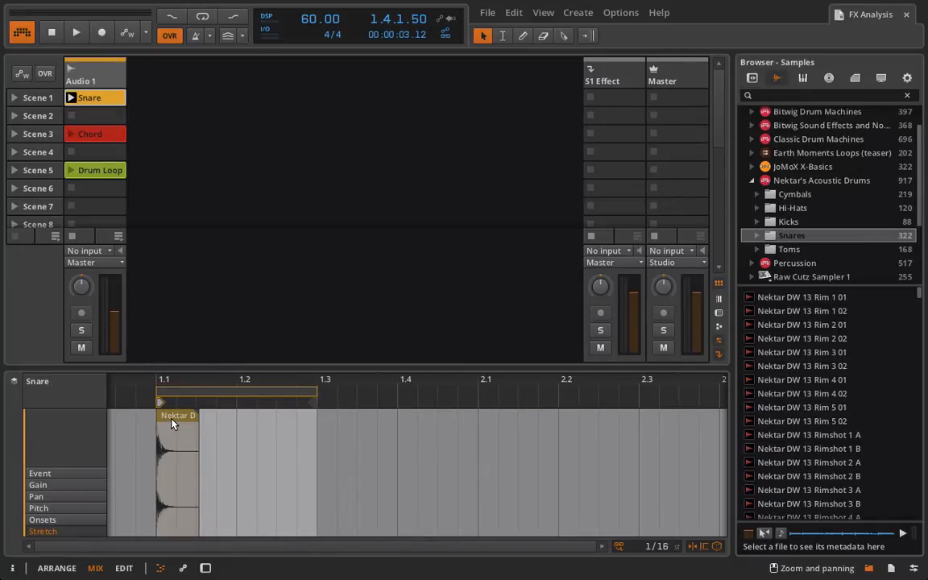
{"action": "left_click_drag", "start_coordinate": [172, 423], "coordinate": [185, 423]}
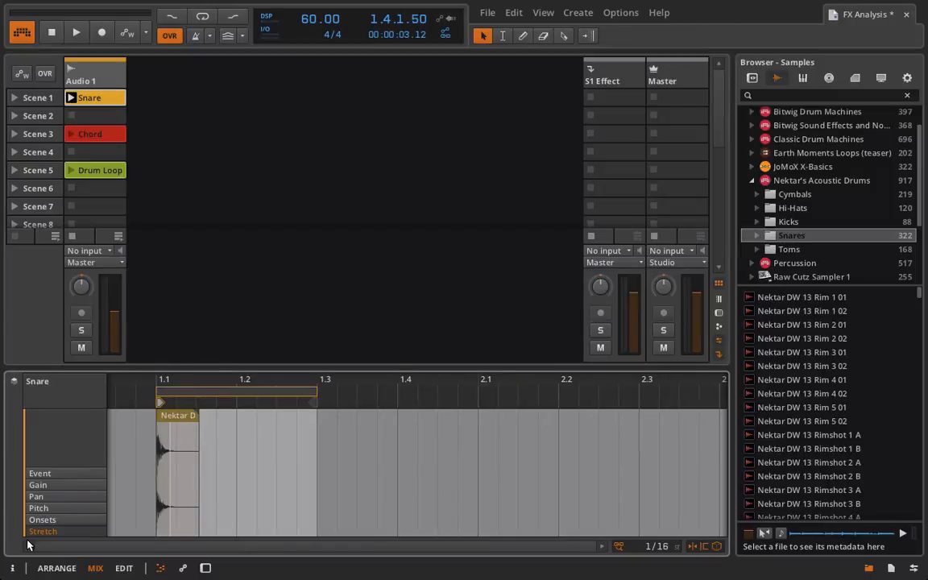
{"action": "left_click", "coordinate": [12, 568]}
{"action": "left_click", "coordinate": [308, 427]}
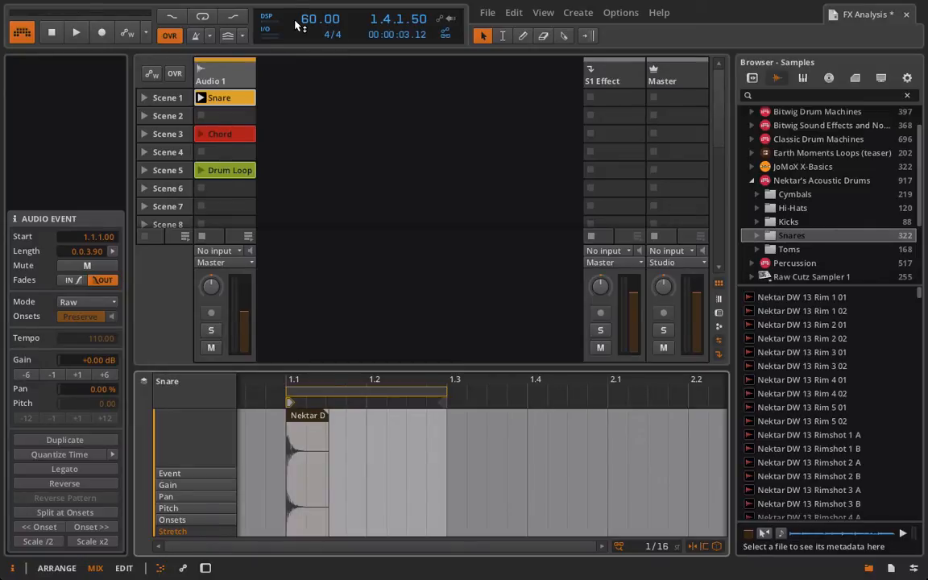
- In the Arrange view, place the playhead at bar 2 and then bar 3, and return to the Mix view
{"action": "left_click", "coordinate": [64, 569]}
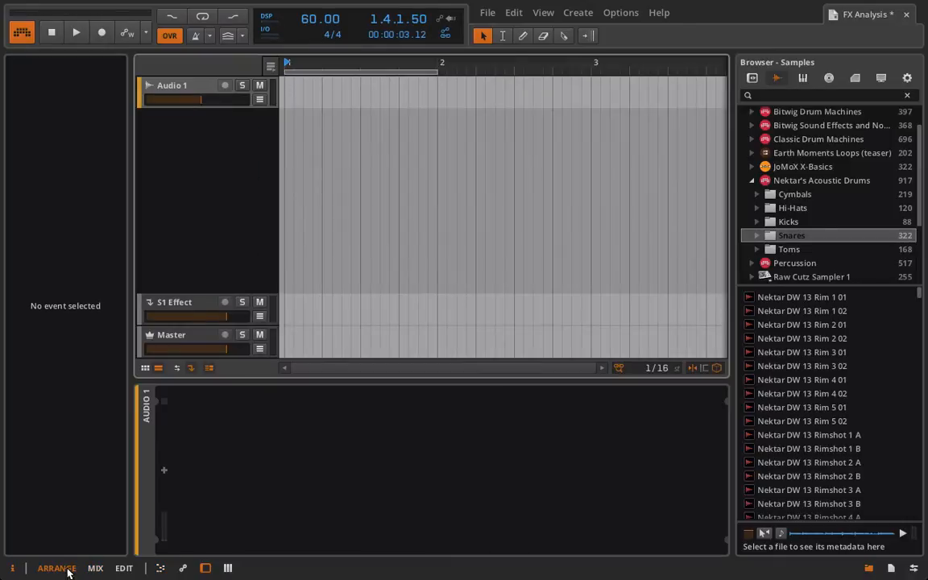
{"action": "left_click", "coordinate": [438, 62]}
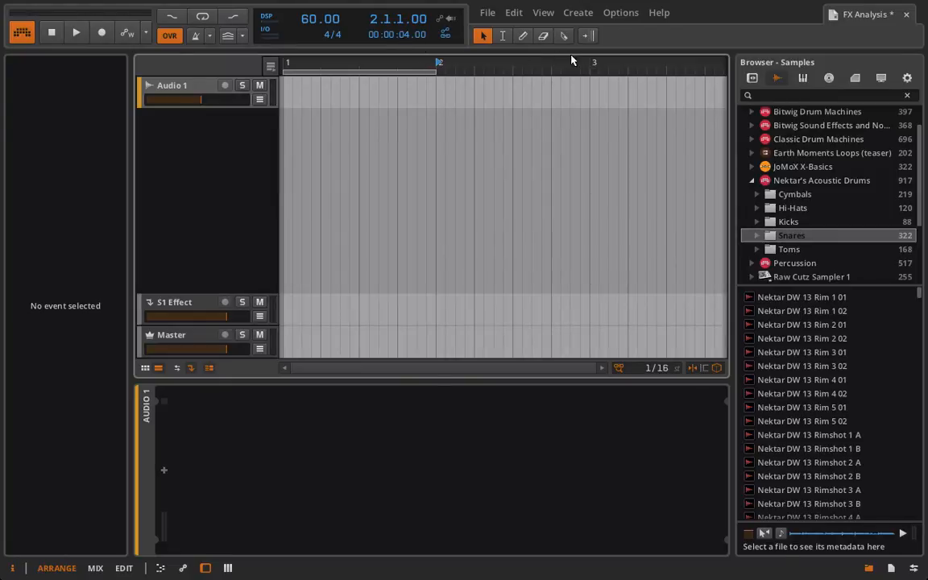
{"action": "left_click", "coordinate": [593, 63]}
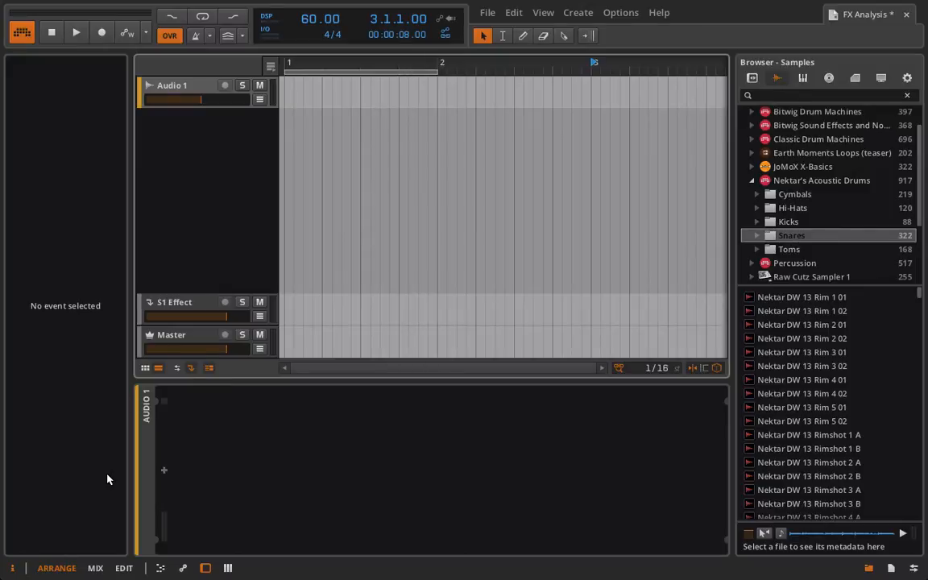
{"action": "left_click", "coordinate": [95, 569]}
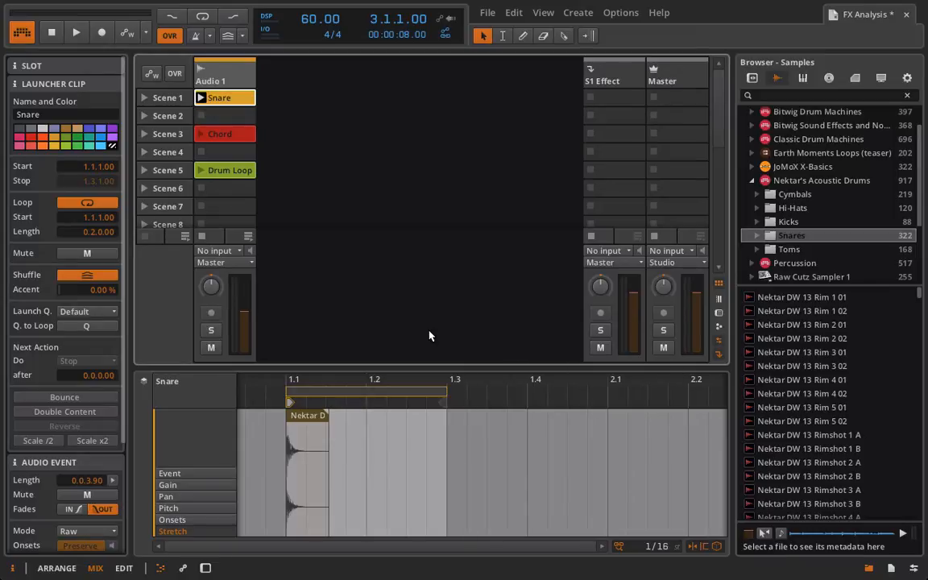
- Test a shorter loop on the Snare clip, restoring its length to 0.2.0.00, and audition the clip
{"action": "left_click_drag", "start_coordinate": [445, 394], "coordinate": [326, 394]}
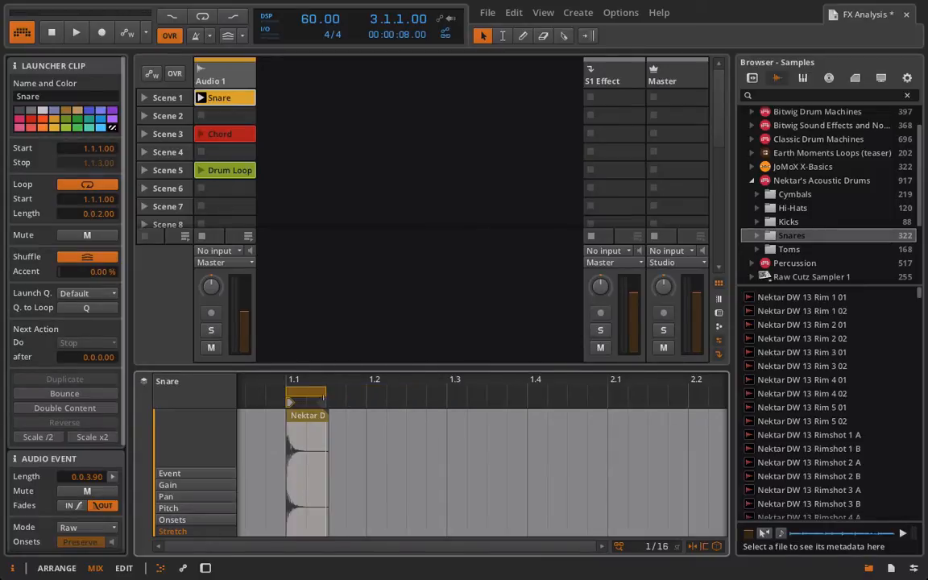
{"action": "left_click_drag", "start_coordinate": [325, 394], "coordinate": [448, 394]}
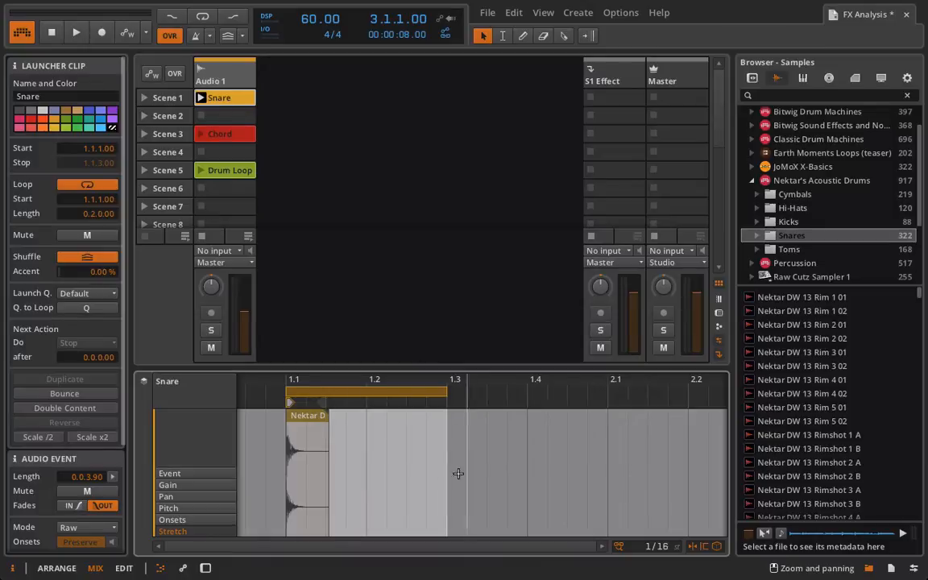
{"action": "left_click", "coordinate": [201, 98]}
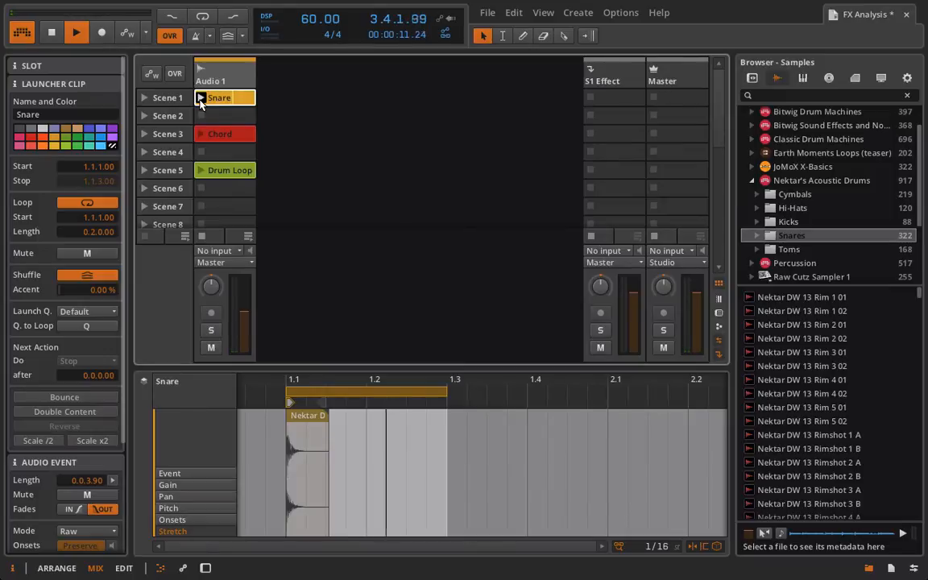
{"action": "key", "text": "space"}
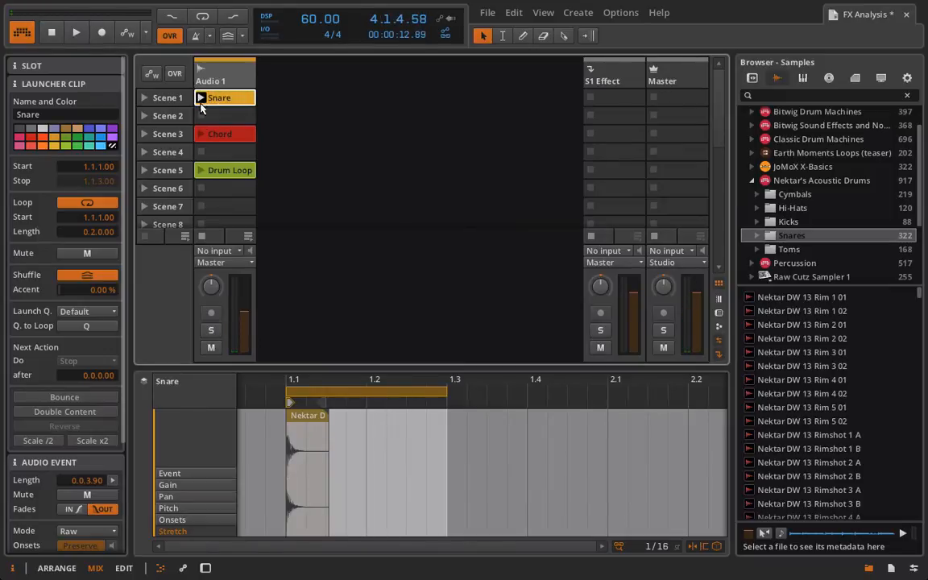
- Open the Chord clip and browse the chord samples in the Sampled Synths Vol. 1 package
{"action": "left_click", "coordinate": [231, 138]}
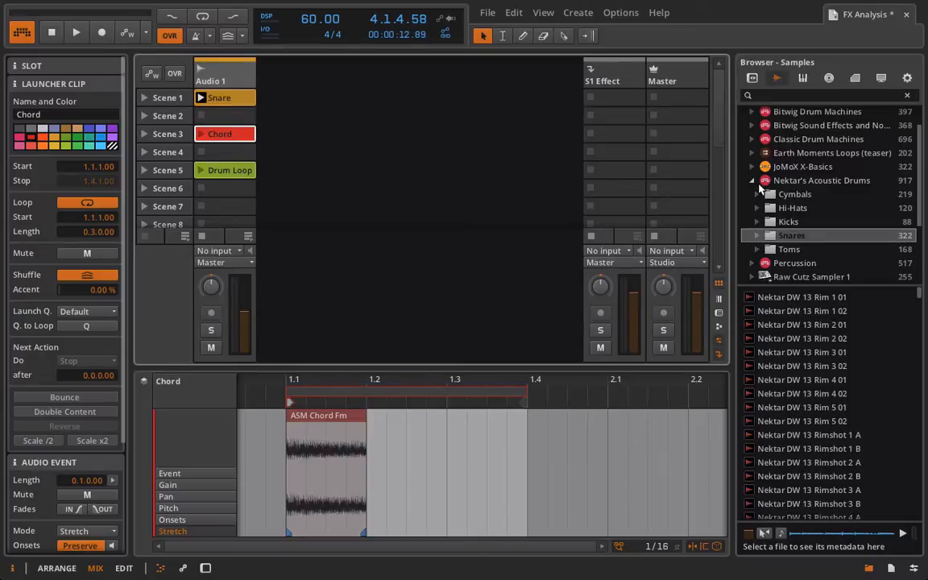
{"action": "double_click", "coordinate": [786, 181]}
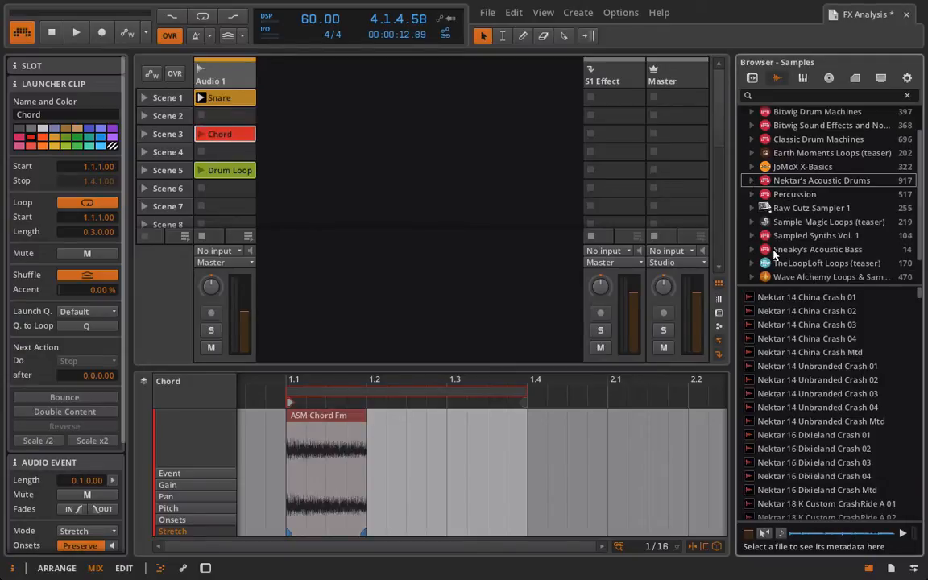
{"action": "left_click", "coordinate": [767, 235]}
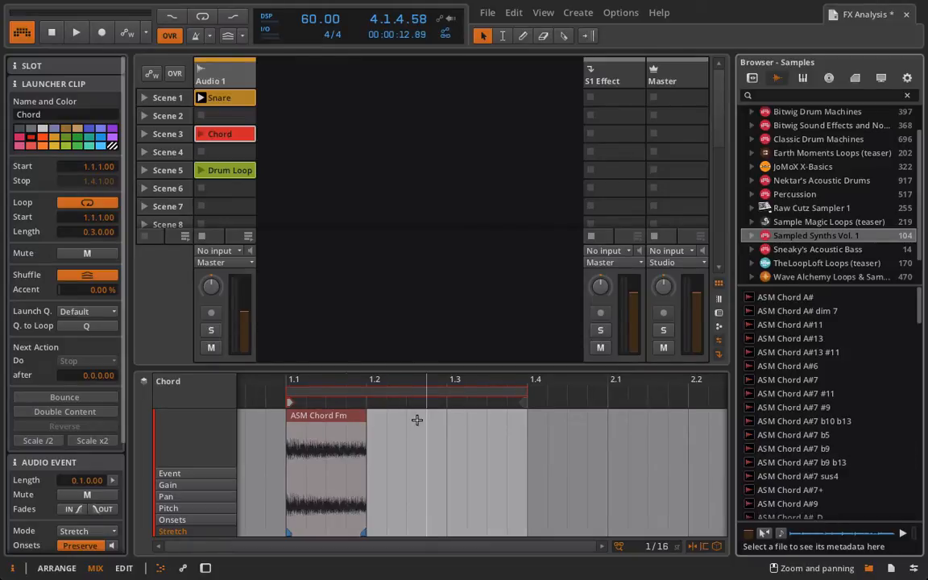
{"action": "scroll", "coordinate": [852, 371], "scroll_direction": "down", "scroll_amount": 2}
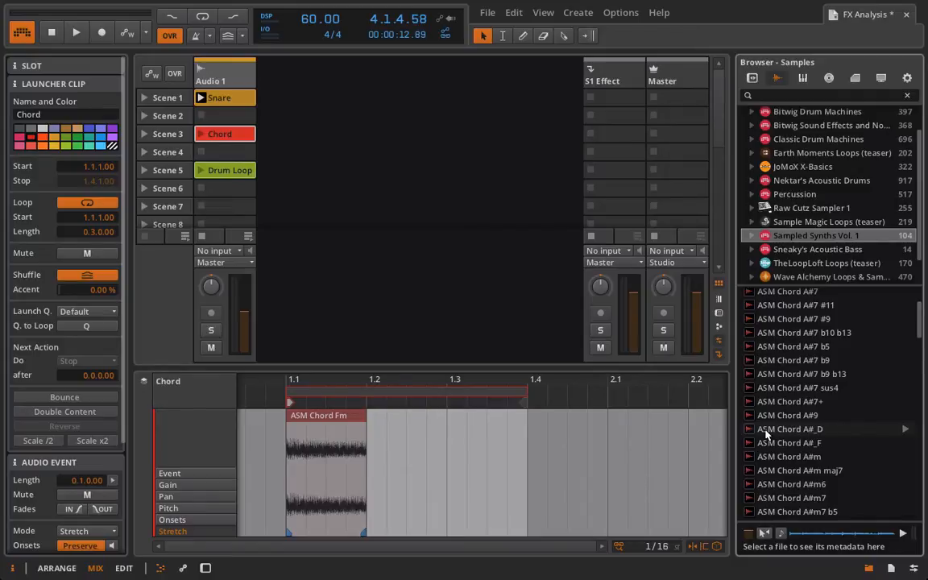
- Audition the Chord clip while switching its ASM Chord Fm event to Raw mode, and stop playback
{"action": "left_click", "coordinate": [198, 138]}
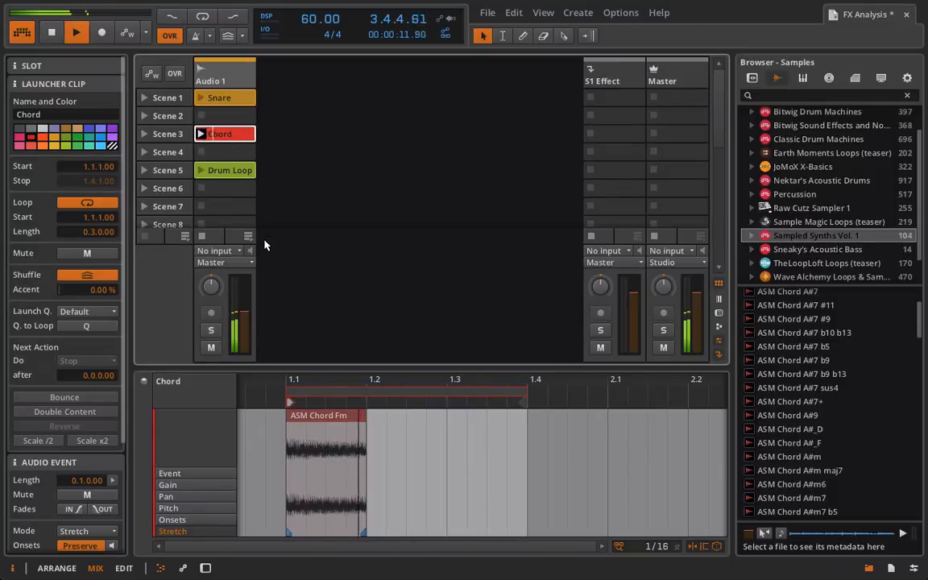
{"action": "left_click", "coordinate": [313, 418]}
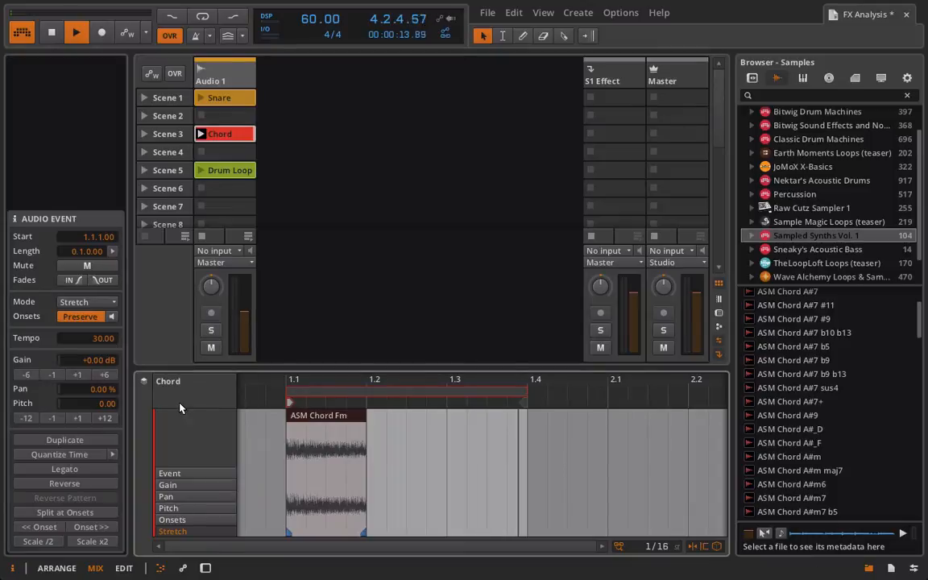
{"action": "left_click", "coordinate": [97, 302]}
{"action": "left_click", "coordinate": [92, 292]}
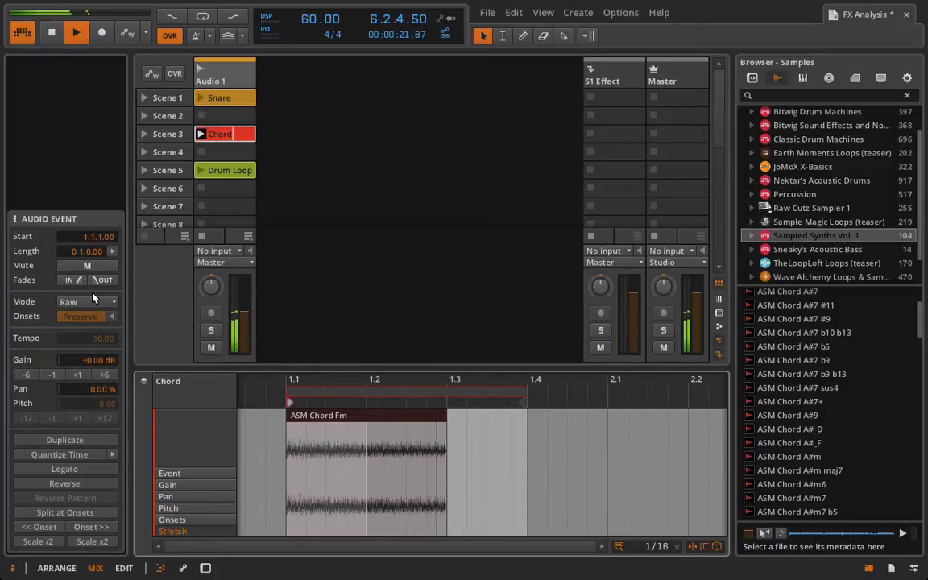
{"action": "key", "text": "space"}
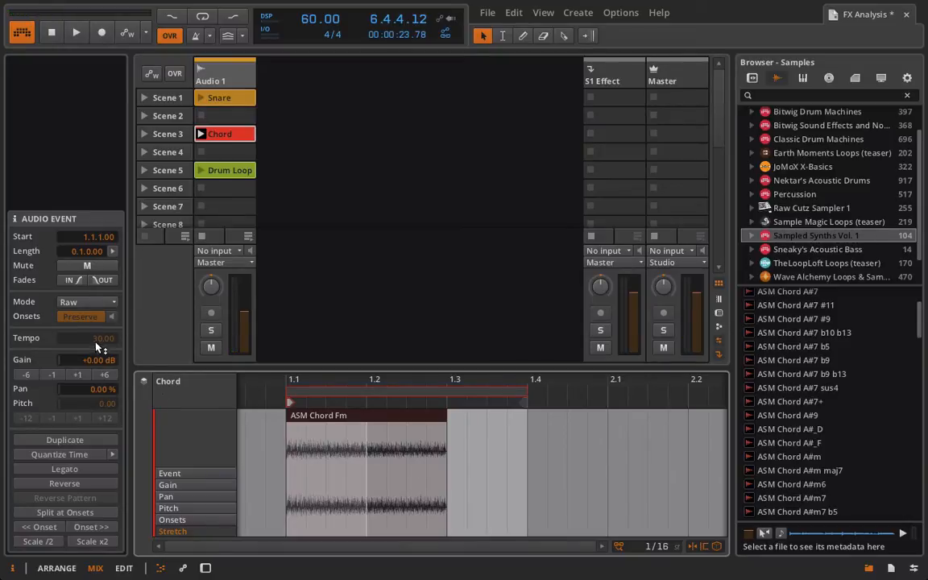
- Set the ASM Chord Fm event's tempo to 60.00 and its mode to Stretch HD
{"action": "left_click_drag", "start_coordinate": [100, 344], "coordinate": [100, 323]}
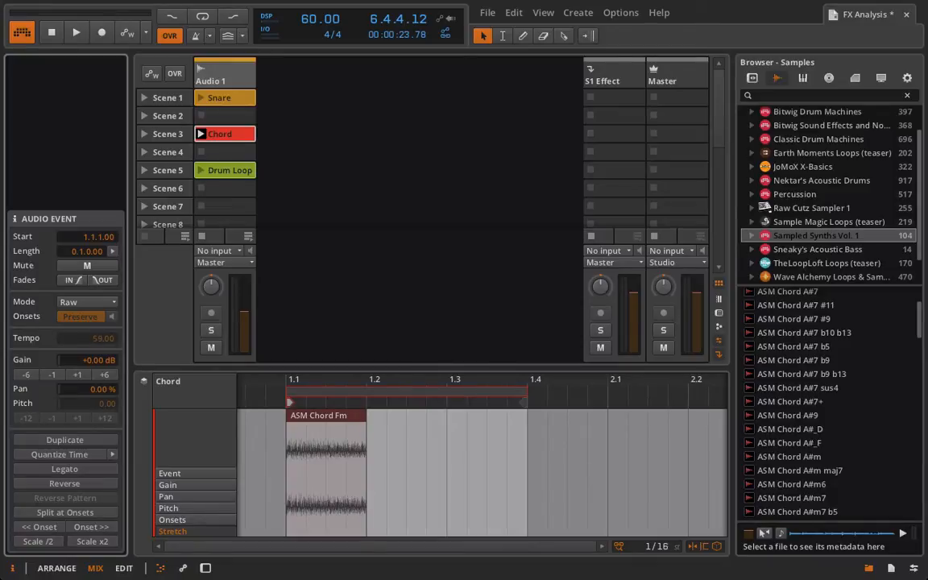
{"action": "left_click", "coordinate": [108, 302]}
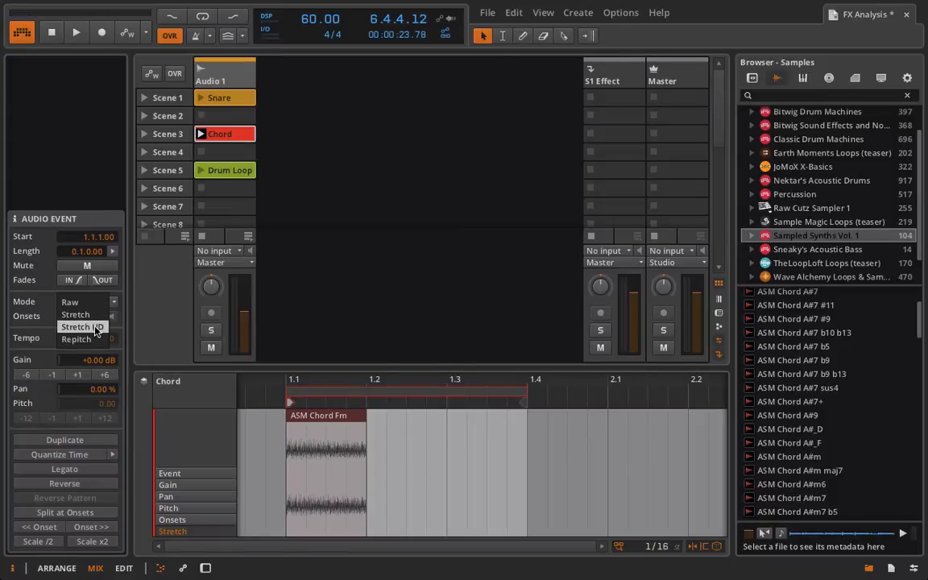
{"action": "left_click", "coordinate": [83, 327]}
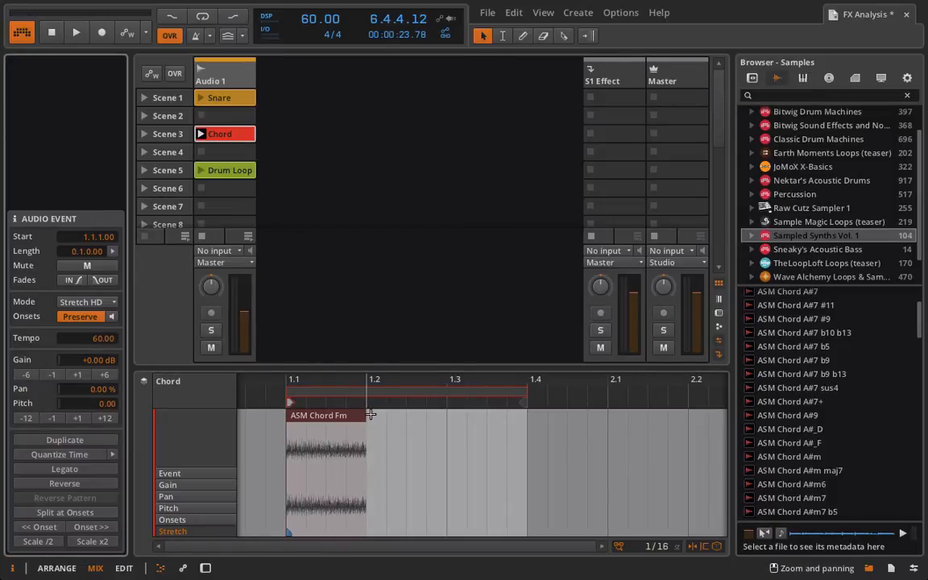
- Extend the ASM Chord Fm event to a length of 0.2.0.00 and audition the Chord clip
{"action": "left_click_drag", "start_coordinate": [367, 412], "coordinate": [447, 378]}
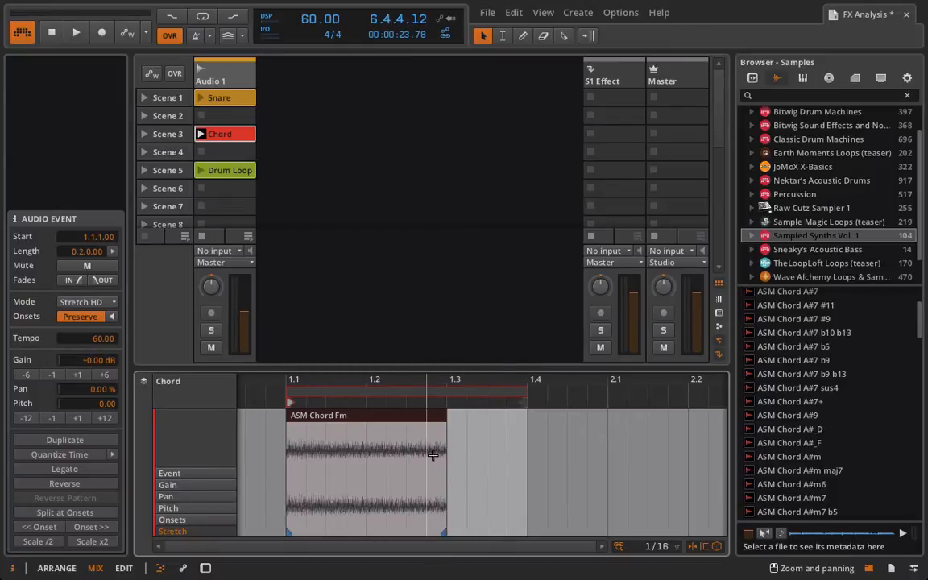
{"action": "key", "text": "space"}
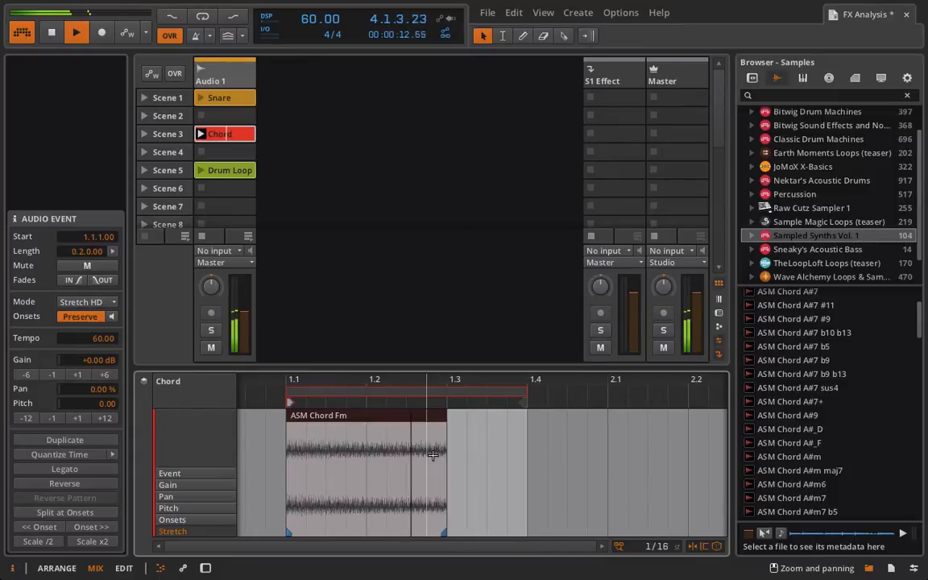
{"action": "key", "text": "space"}
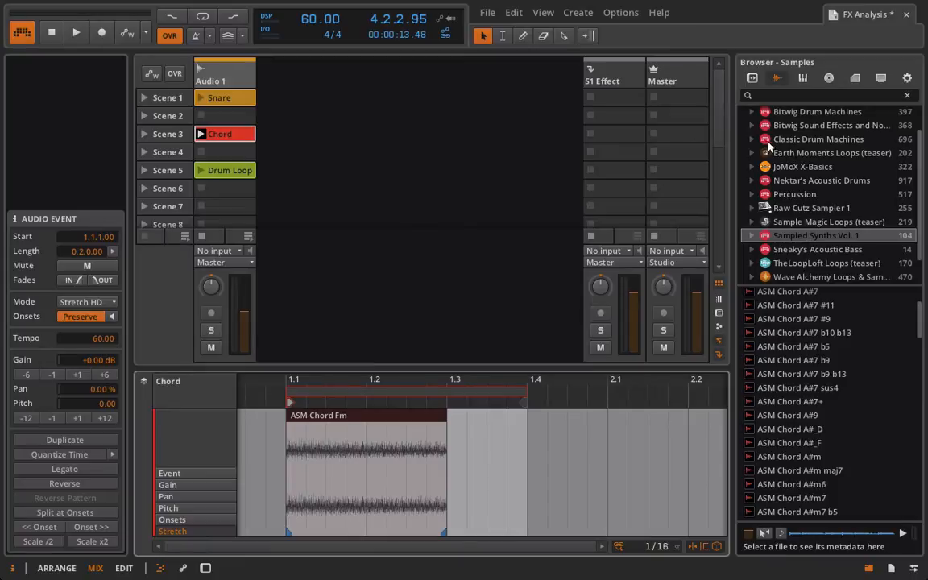
- Browse the Breaks folder in Raw Cutz Sampler 1 and the Business Class Refugees folder in Earth Moments Loops for drum loops
{"action": "left_click", "coordinate": [757, 208]}
{"action": "left_click", "coordinate": [752, 207]}
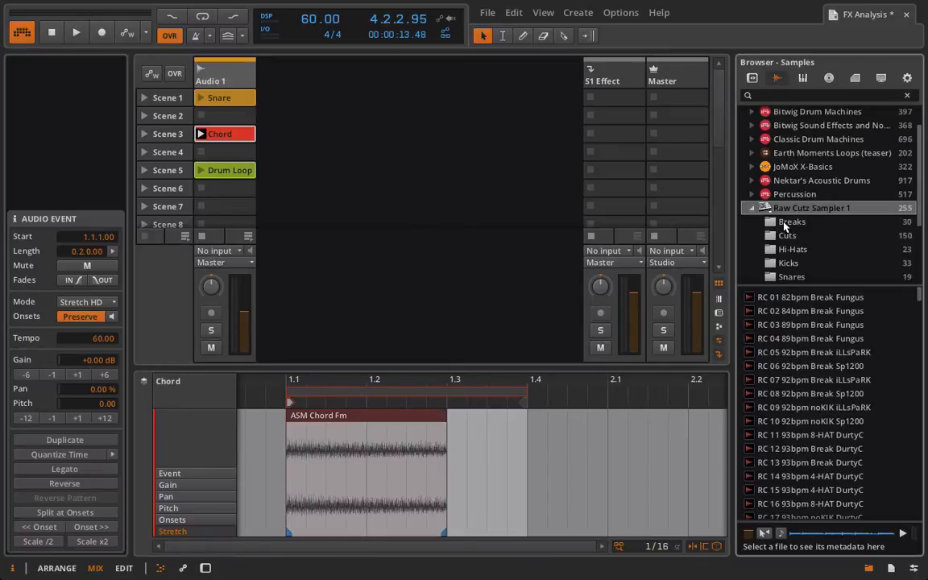
{"action": "left_click", "coordinate": [784, 223]}
{"action": "scroll", "coordinate": [784, 229], "scroll_direction": "down", "scroll_amount": 3}
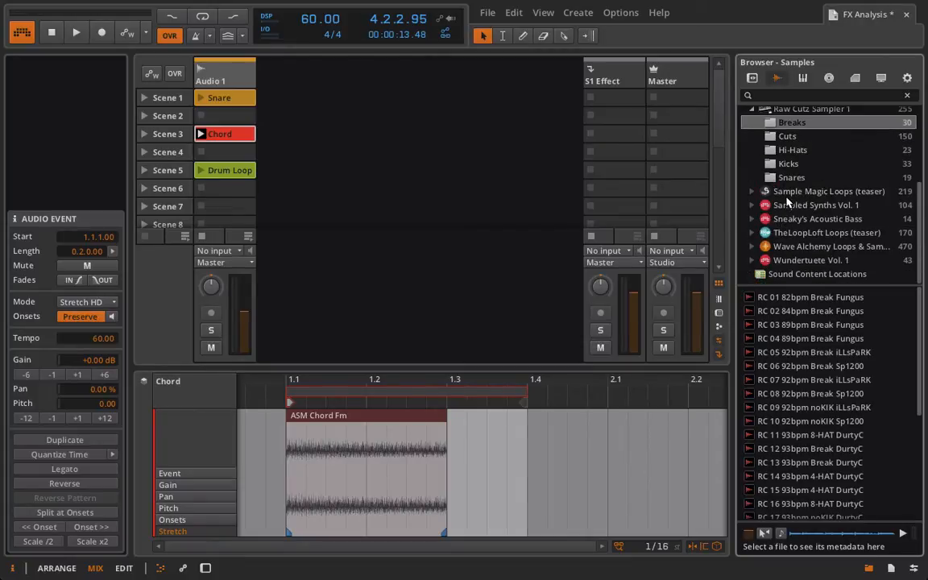
{"action": "scroll", "coordinate": [788, 202], "scroll_direction": "up", "scroll_amount": 4}
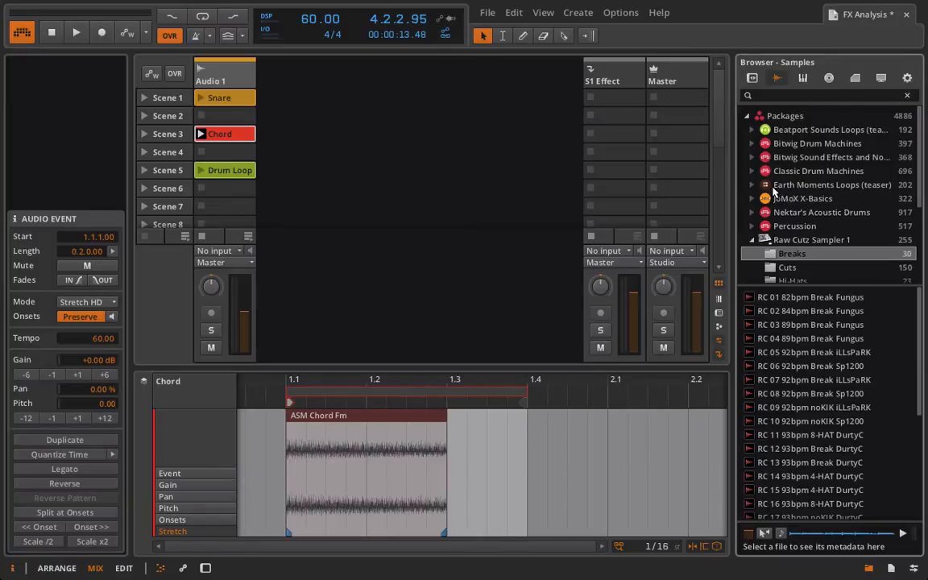
{"action": "left_click", "coordinate": [752, 186]}
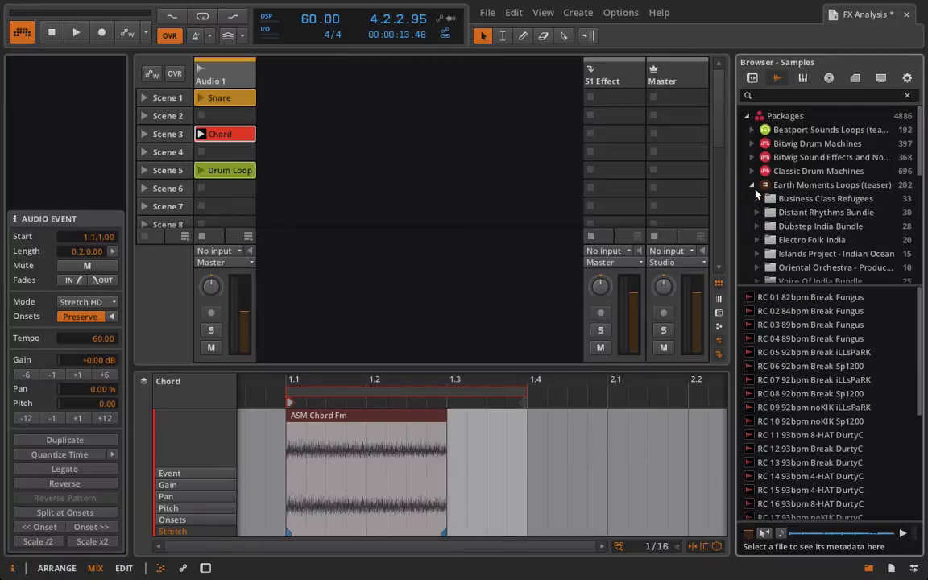
{"action": "left_click", "coordinate": [823, 203]}
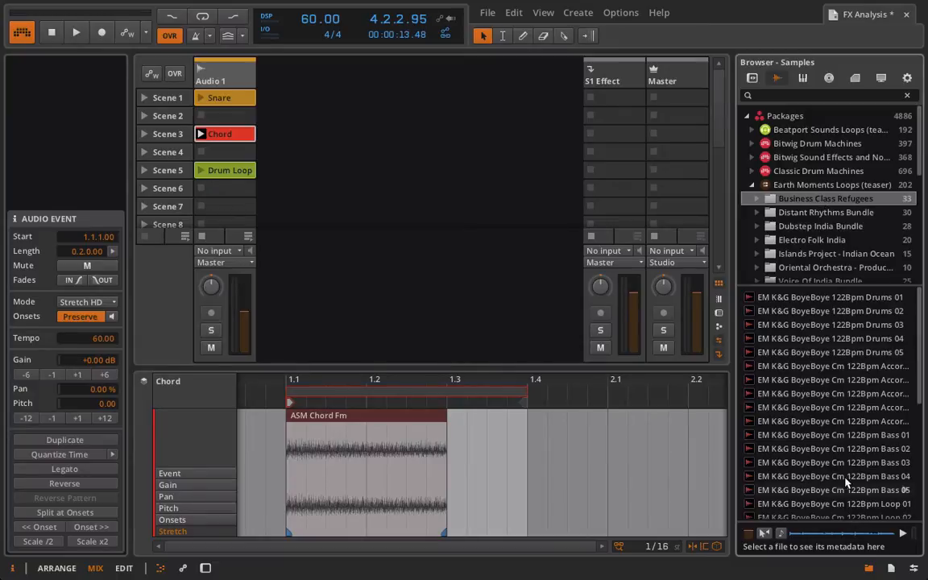
- Open the Drum Loop clip with its whole two-bar event in view, inspect the event's properties, and launch the clip
{"action": "left_click", "coordinate": [198, 169]}
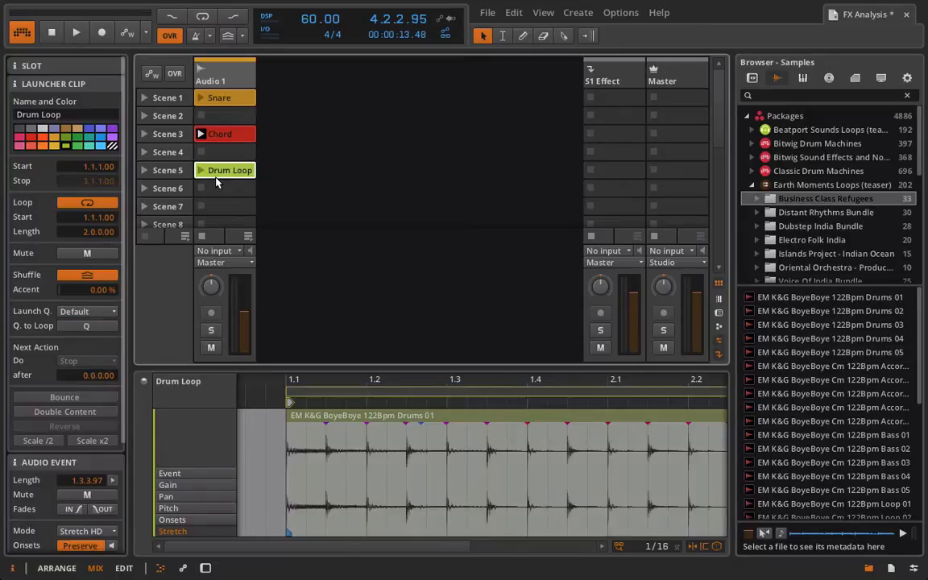
{"action": "left_click_drag", "start_coordinate": [332, 380], "coordinate": [277, 380]}
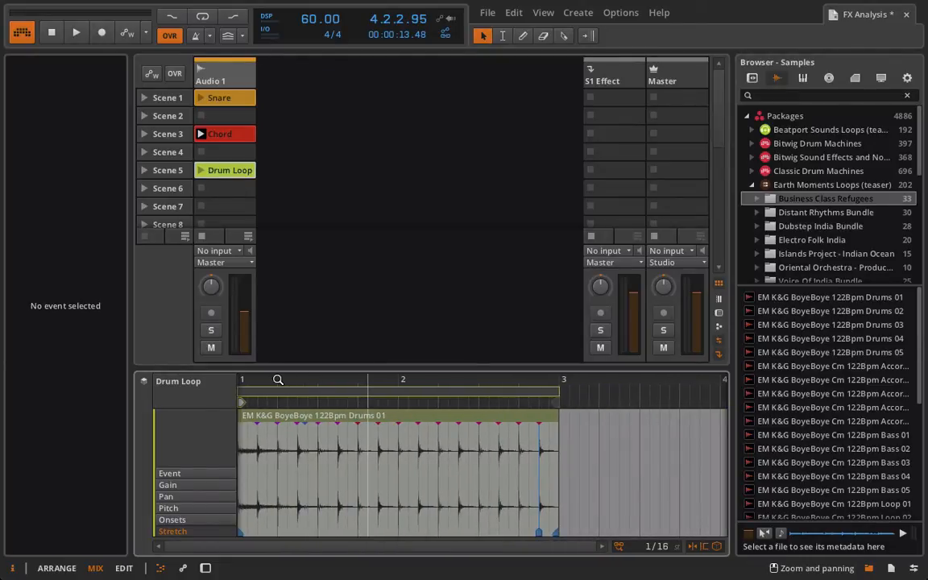
{"action": "left_click_drag", "start_coordinate": [286, 378], "coordinate": [330, 384]}
{"action": "left_click", "coordinate": [282, 448]}
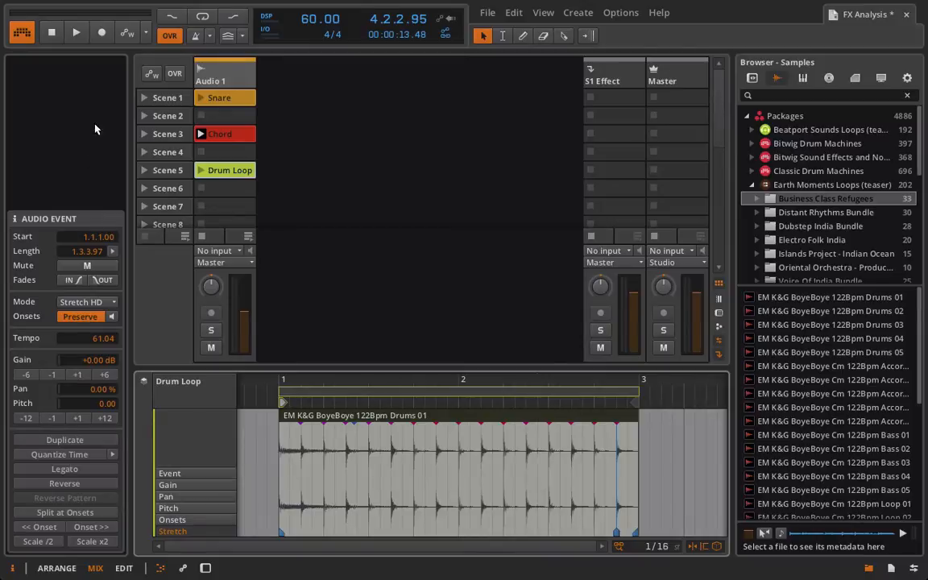
{"action": "left_click", "coordinate": [198, 171]}
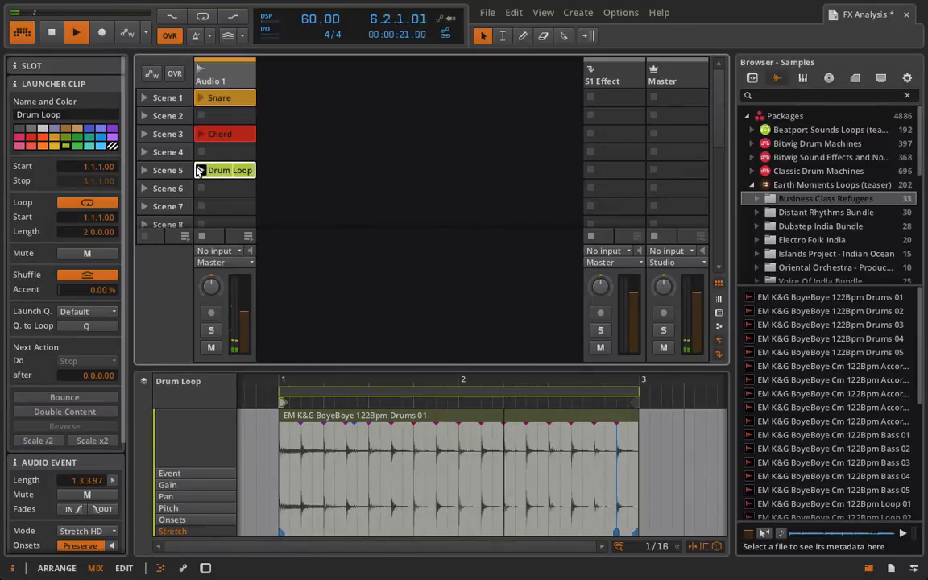
- Stop playback, hide the browser, and check the Arrange view before returning to the Mix view
{"action": "key", "text": "space"}
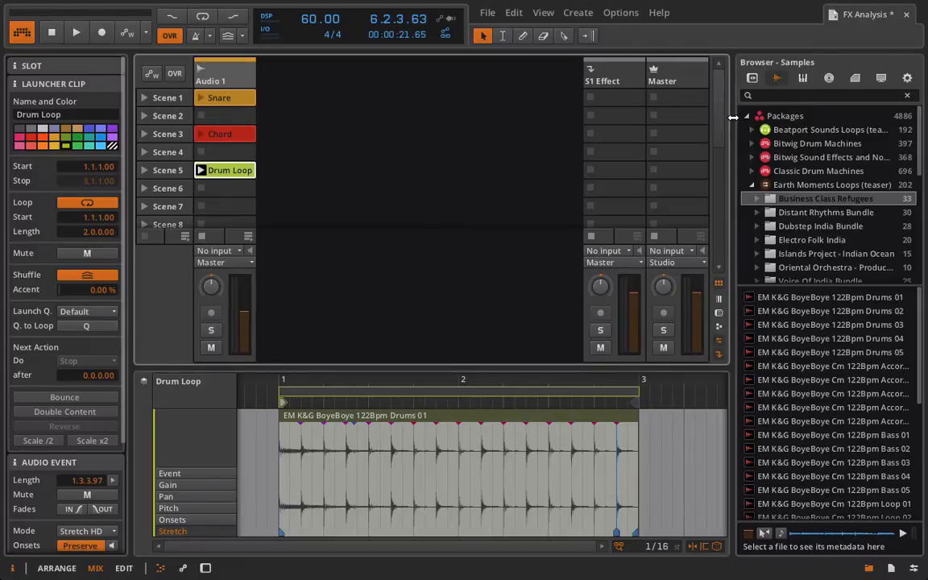
{"action": "key", "text": "b"}
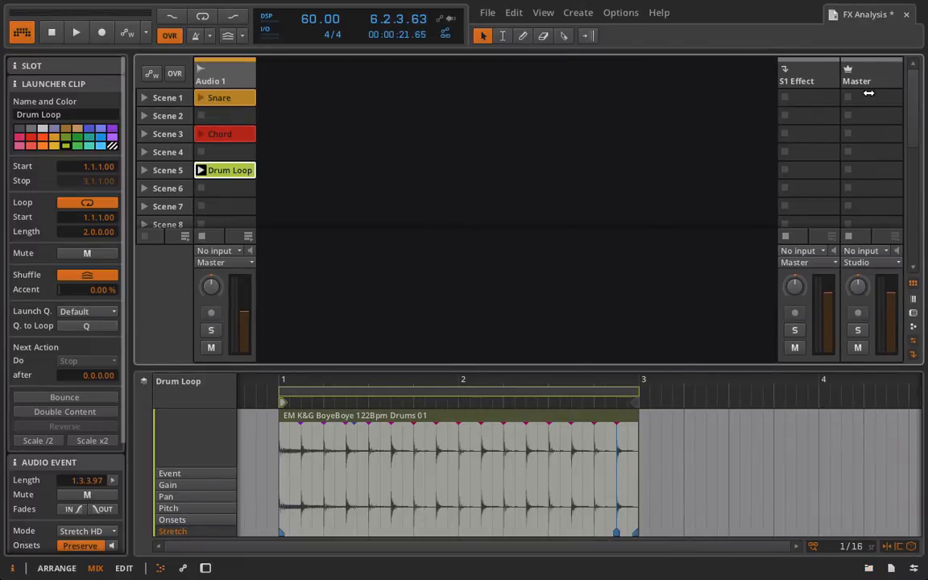
{"action": "left_click", "coordinate": [67, 569]}
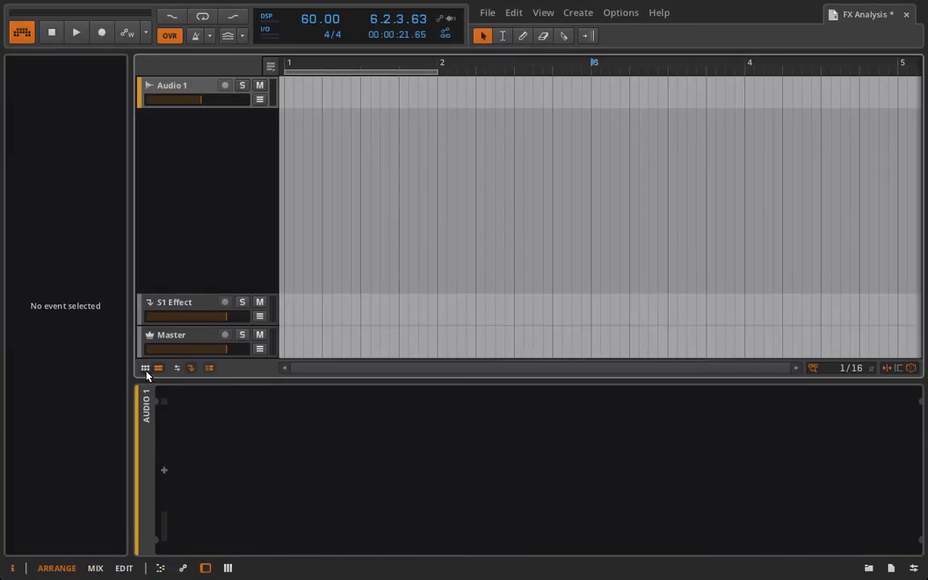
{"action": "left_click", "coordinate": [158, 369]}
{"action": "left_click", "coordinate": [158, 369]}
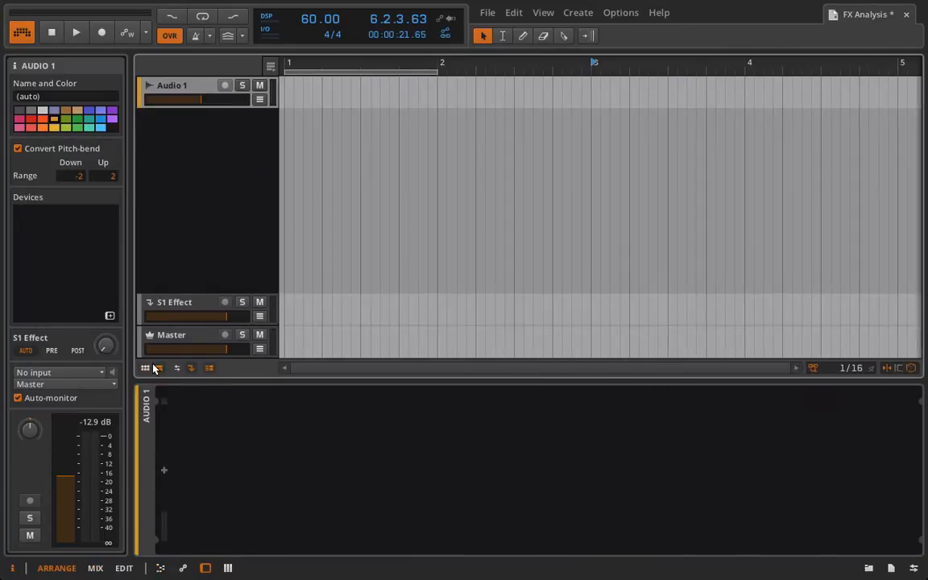
{"action": "left_click", "coordinate": [95, 569]}
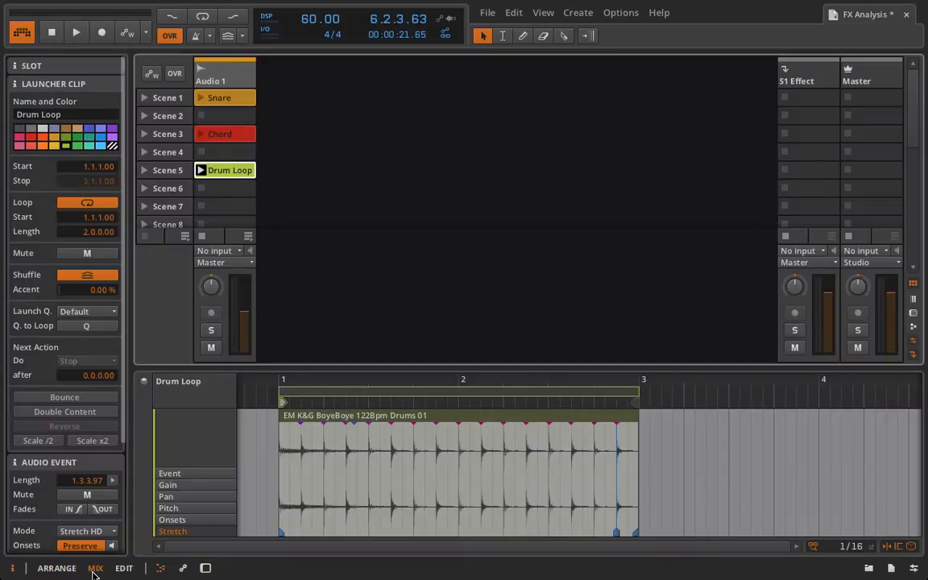
- Add a Filter device to the Audio 1 track's empty device chain
{"action": "left_click", "coordinate": [213, 97]}
{"action": "left_click", "coordinate": [224, 75]}
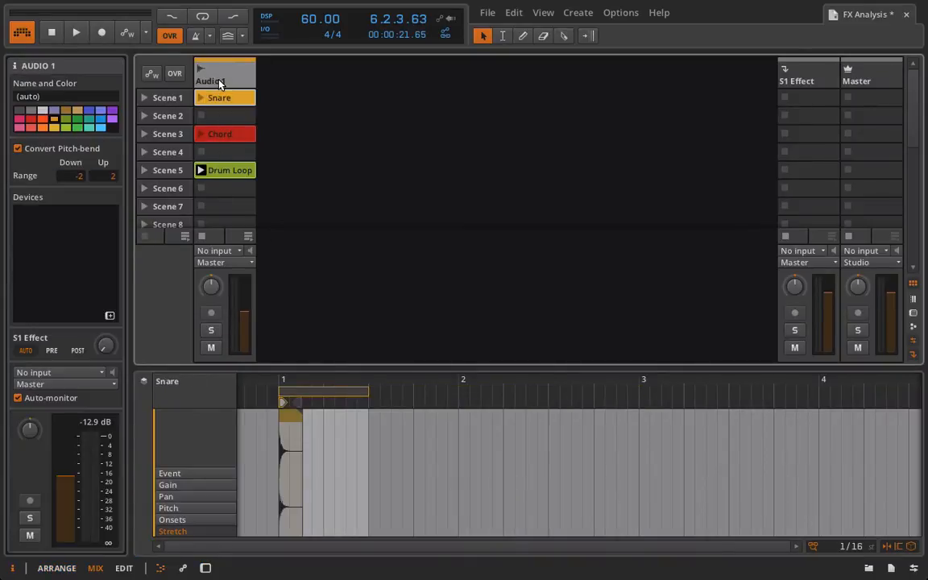
{"action": "left_click", "coordinate": [164, 472]}
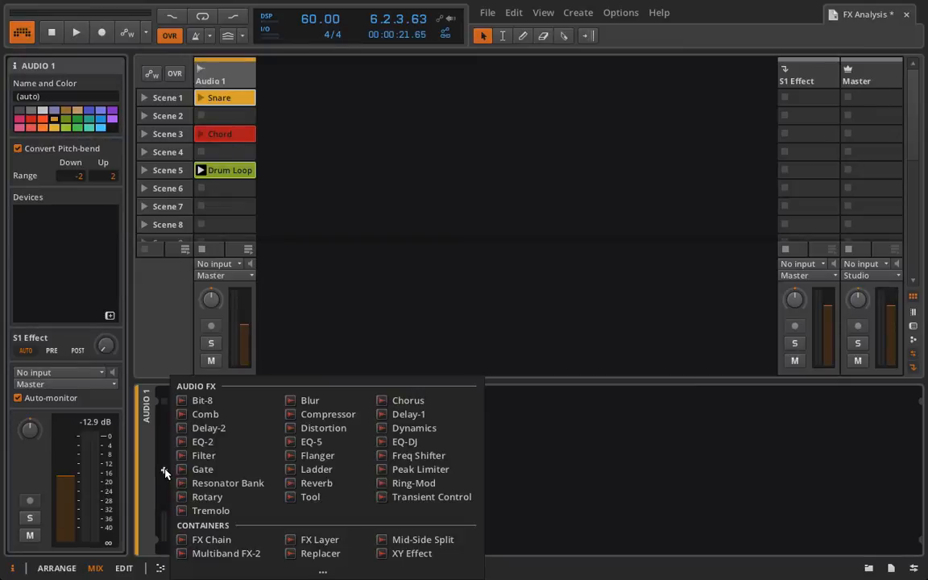
{"action": "left_click", "coordinate": [204, 456]}
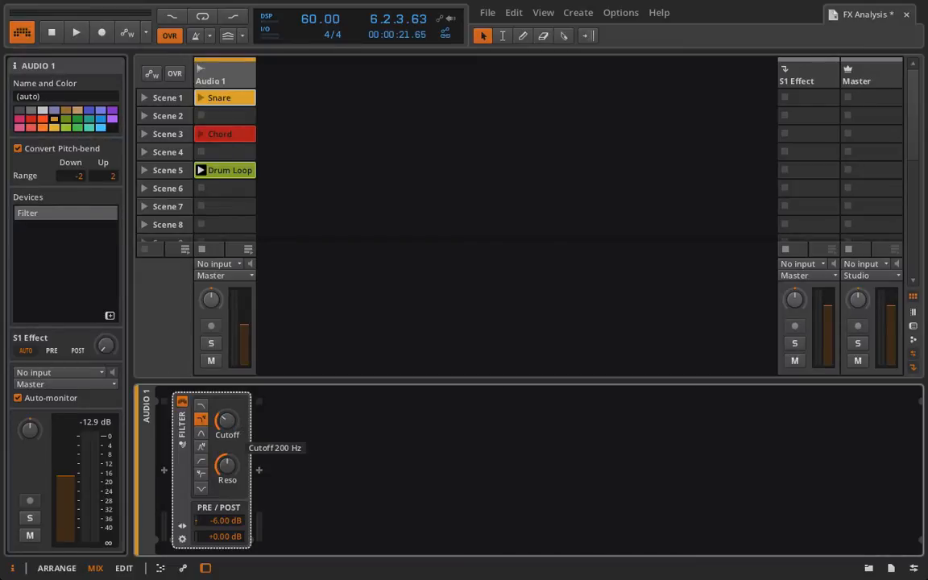
- Audition the Snare, Chord and Drum Loop clips in turn through the Filter, and stop playback
{"action": "left_click", "coordinate": [199, 97]}
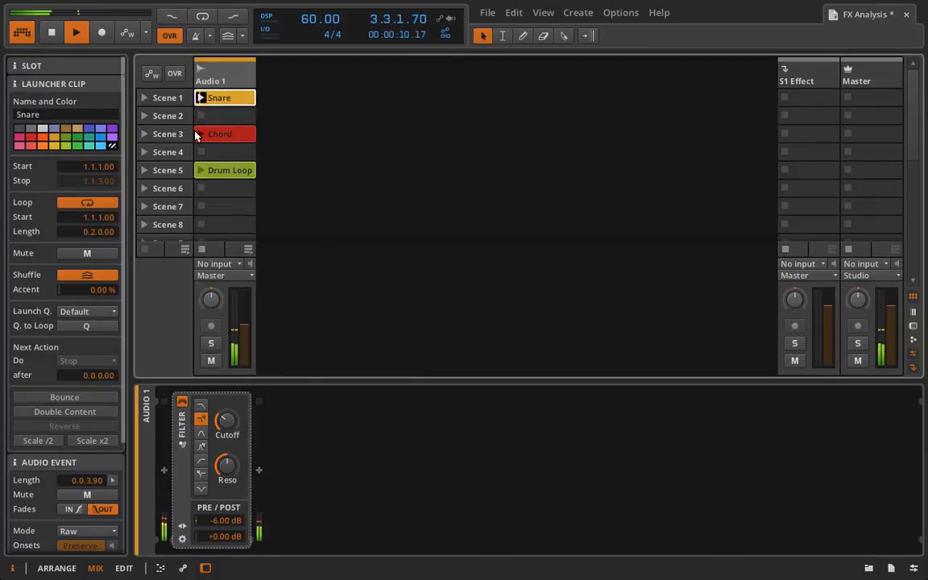
{"action": "left_click", "coordinate": [200, 133]}
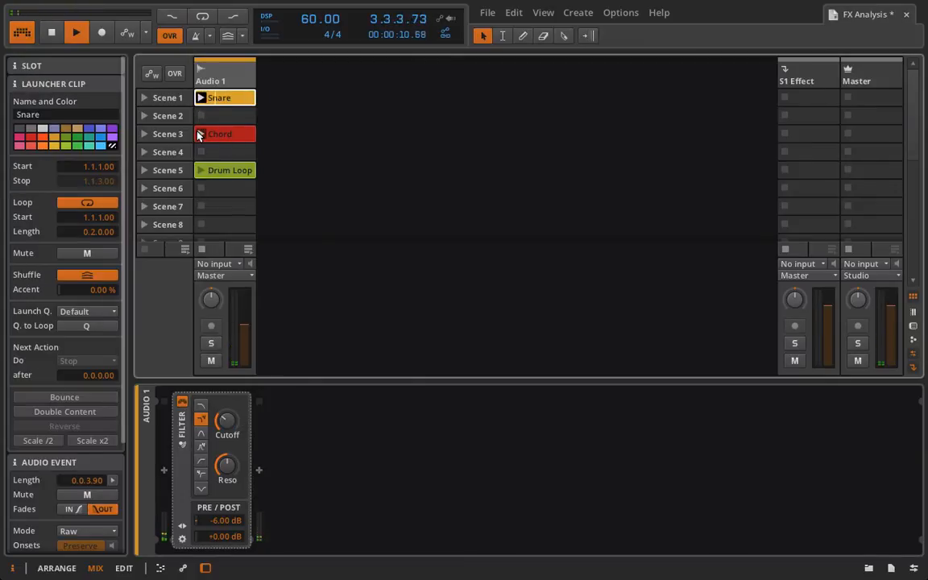
{"action": "left_click", "coordinate": [201, 171]}
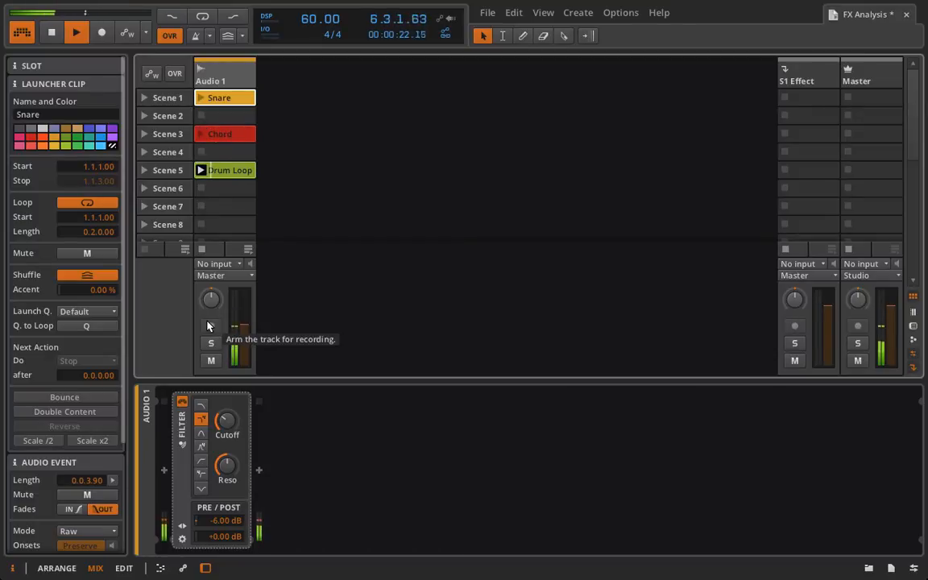
{"action": "key", "text": "space"}
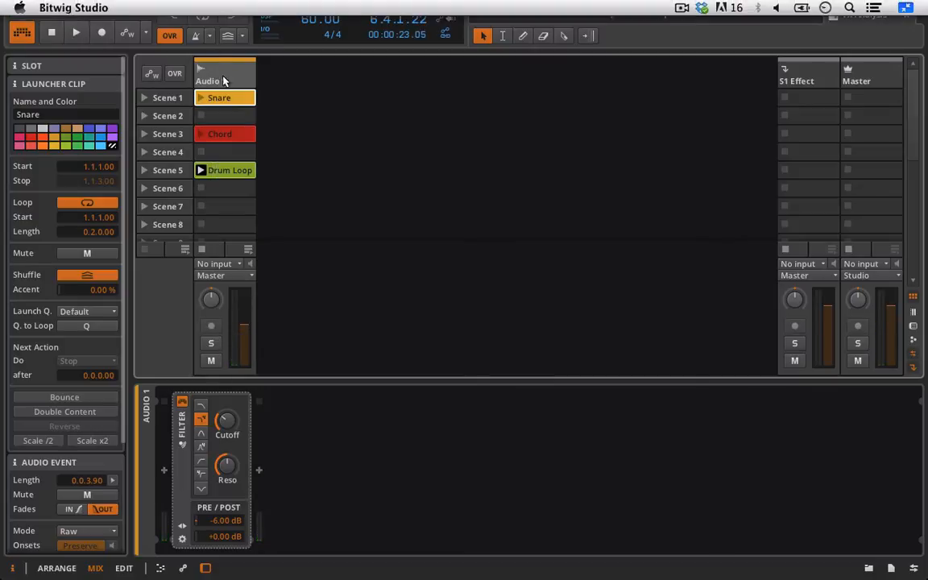
- Set the launch quantization of the Snare, Chord and Drum Loop clips together to 1/16
{"action": "left_click", "coordinate": [224, 168]}
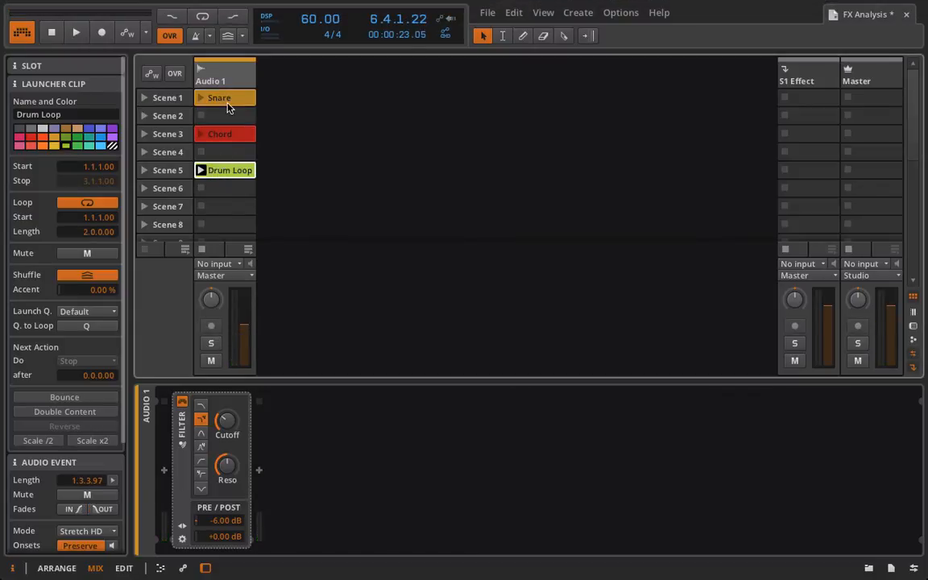
{"action": "left_click", "coordinate": [227, 133], "text": "super"}
{"action": "left_click", "coordinate": [223, 98], "text": "ctrl"}
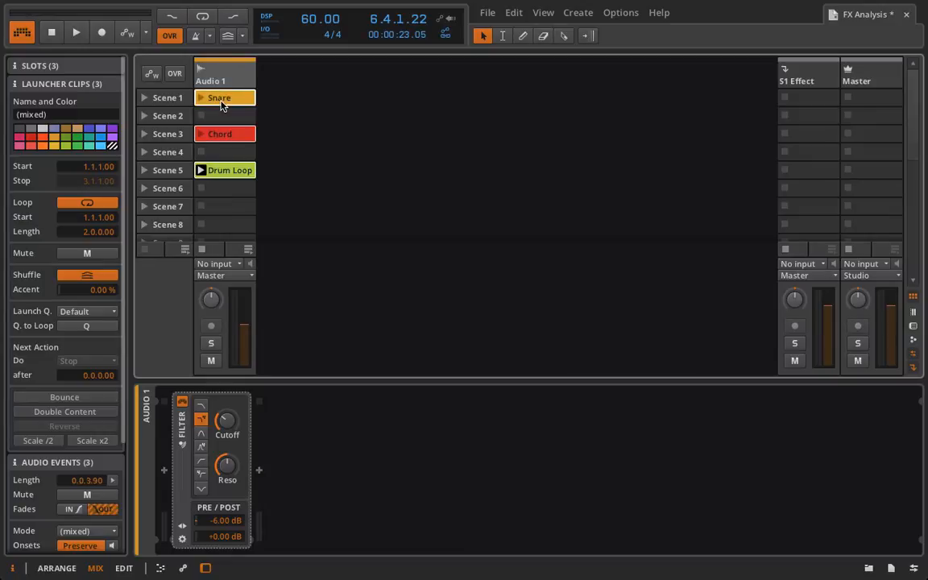
{"action": "left_click", "coordinate": [75, 311]}
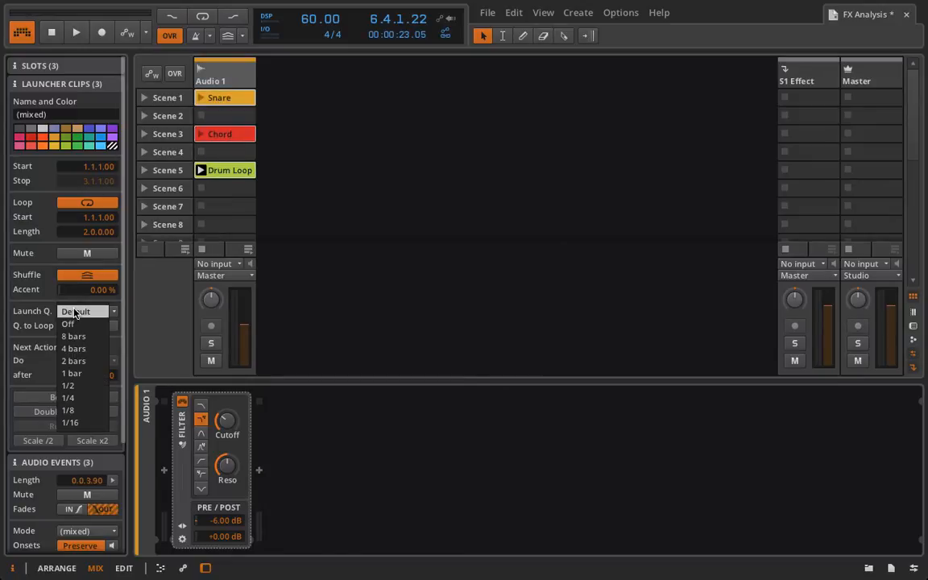
{"action": "left_click", "coordinate": [70, 422]}
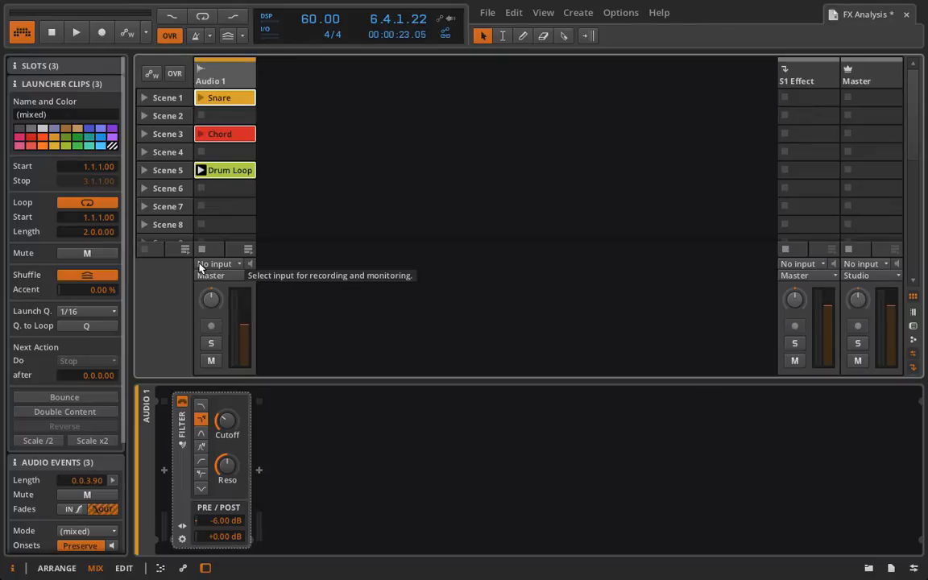
{"action": "left_click", "coordinate": [226, 153]}
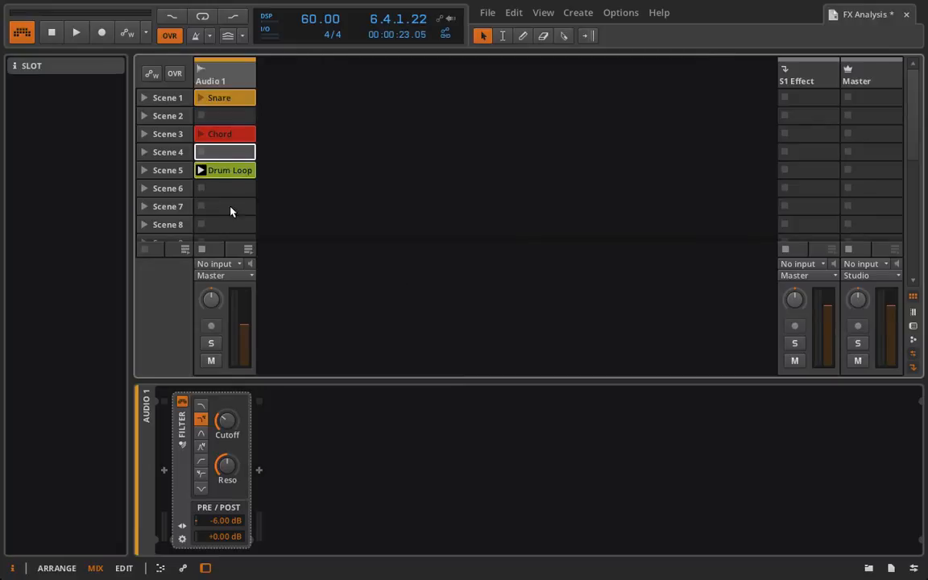
- Launch the Snare, Chord and Drum Loop clips in succession to test the 1/16 launch quantization, and stop playback
{"action": "left_click", "coordinate": [237, 102]}
{"action": "left_click", "coordinate": [201, 97]}
{"action": "left_click", "coordinate": [202, 135]}
{"action": "left_click", "coordinate": [203, 173]}
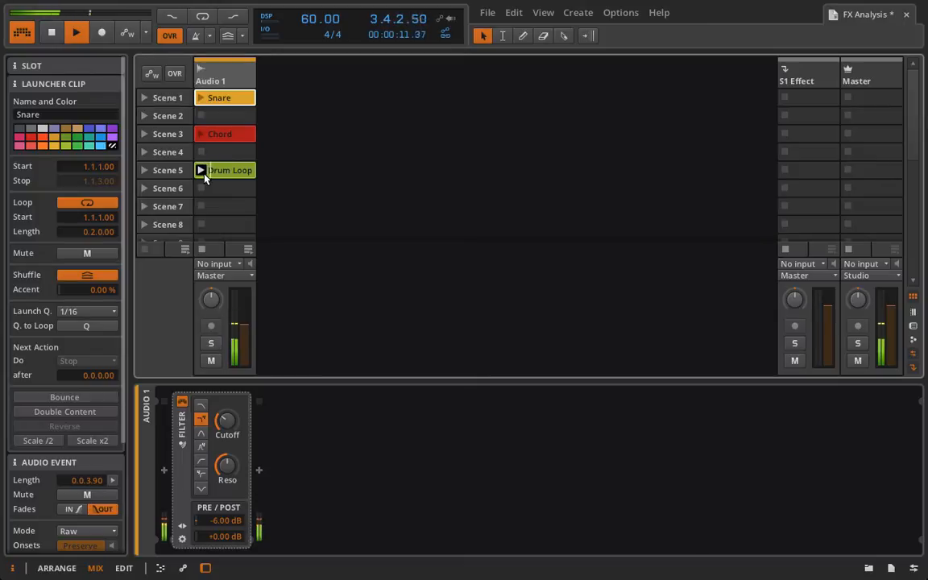
{"action": "key", "text": "space"}
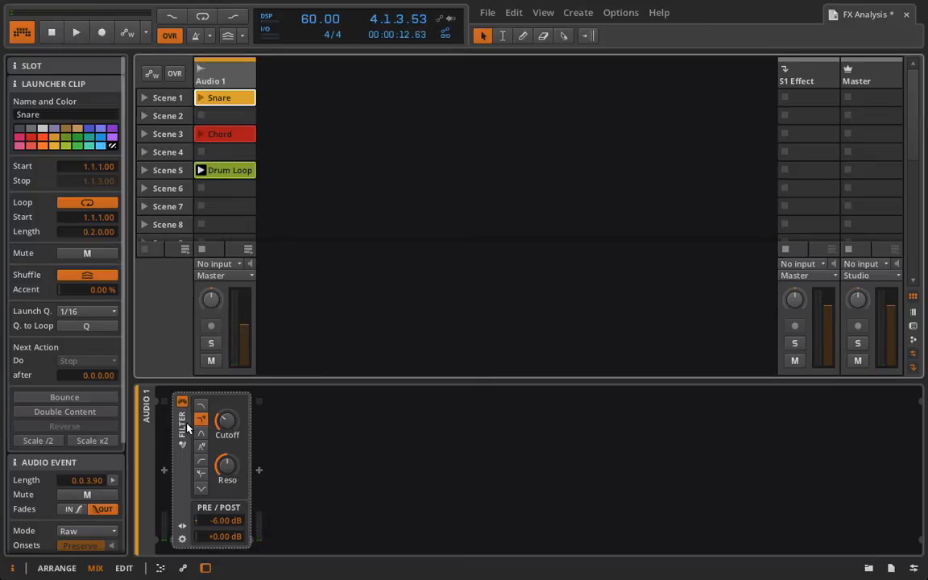
- Delete the Filter from Audio 1, show the browser at a wider size, and insert a fresh Filter device
{"action": "key", "text": "Delete"}
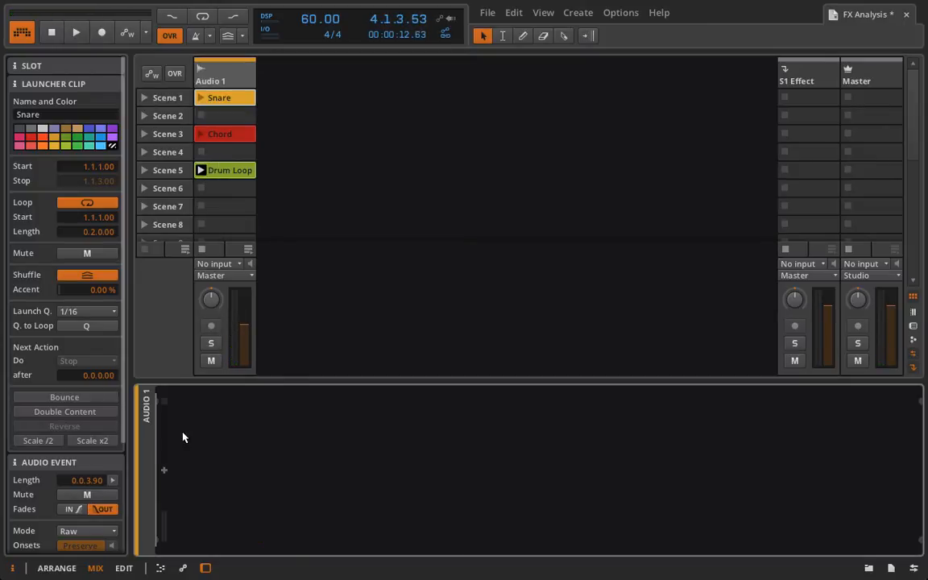
{"action": "left_click", "coordinate": [868, 567]}
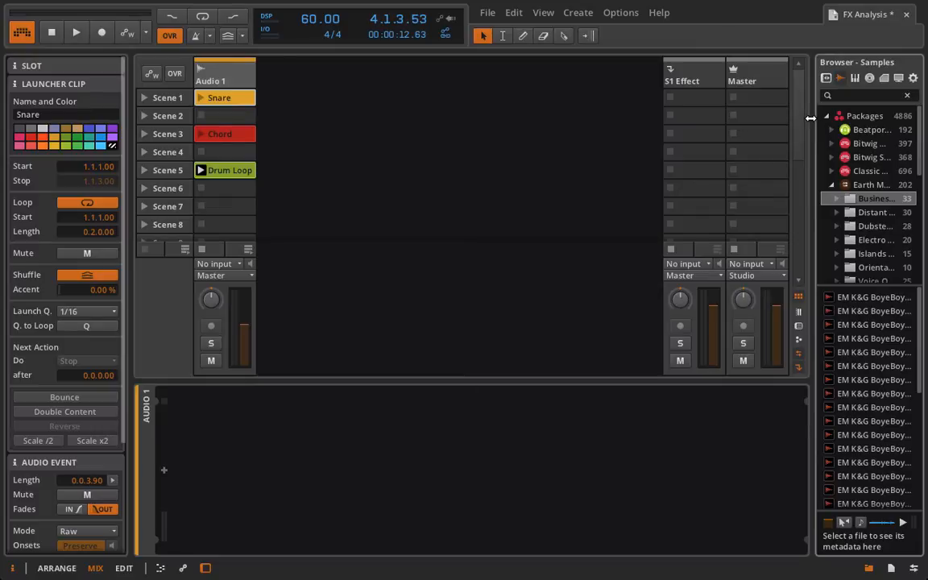
{"action": "left_click_drag", "start_coordinate": [810, 118], "coordinate": [642, 119]}
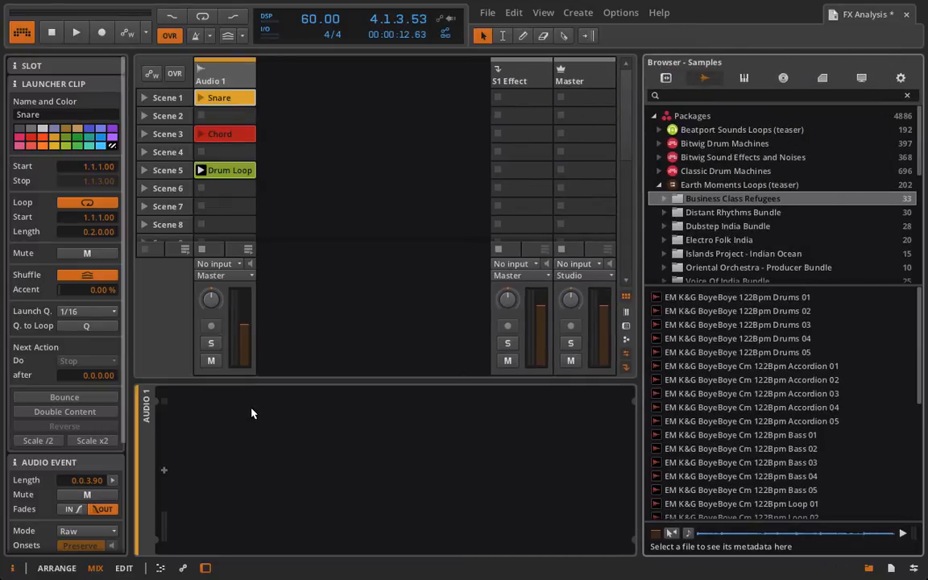
{"action": "left_click", "coordinate": [165, 471]}
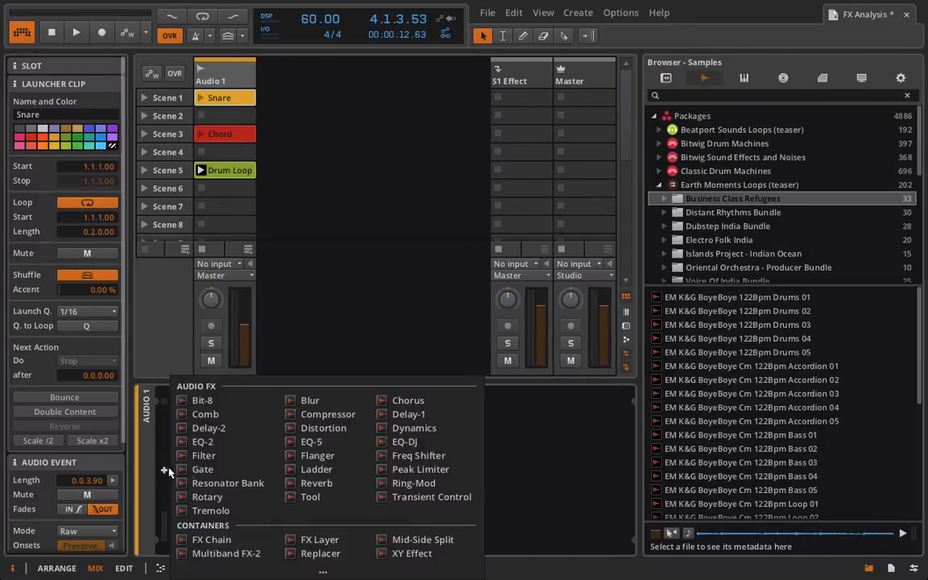
{"action": "left_click", "coordinate": [204, 456]}
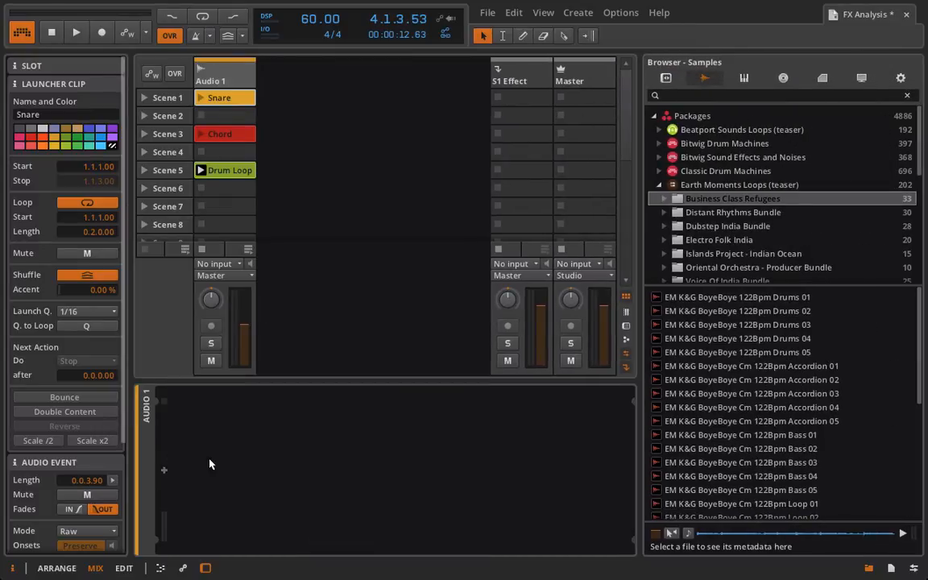
- Insert the Span preset from the Visual folder of the VST plug-ins after the Filter on Audio 1
{"action": "left_click", "coordinate": [666, 79]}
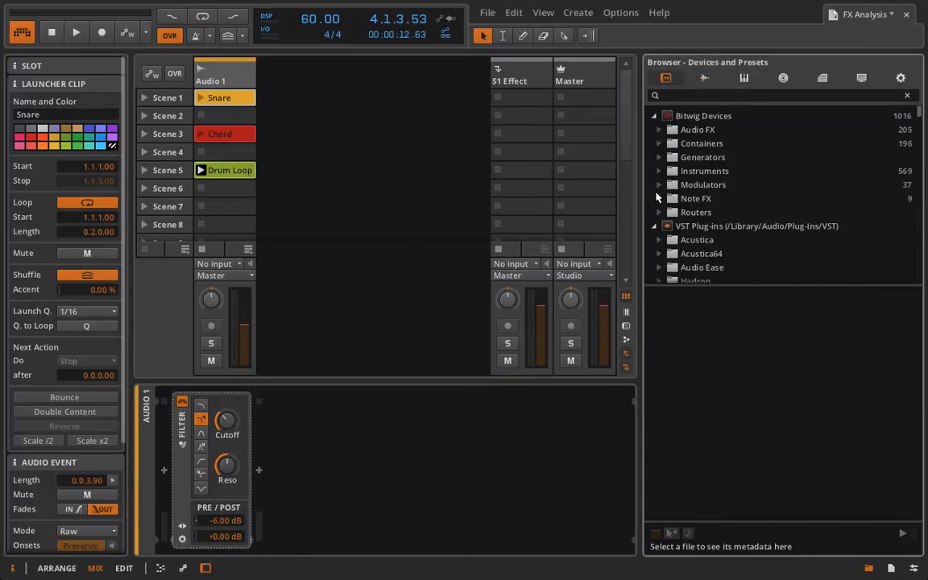
{"action": "left_click", "coordinate": [656, 226]}
{"action": "left_click", "coordinate": [692, 253]}
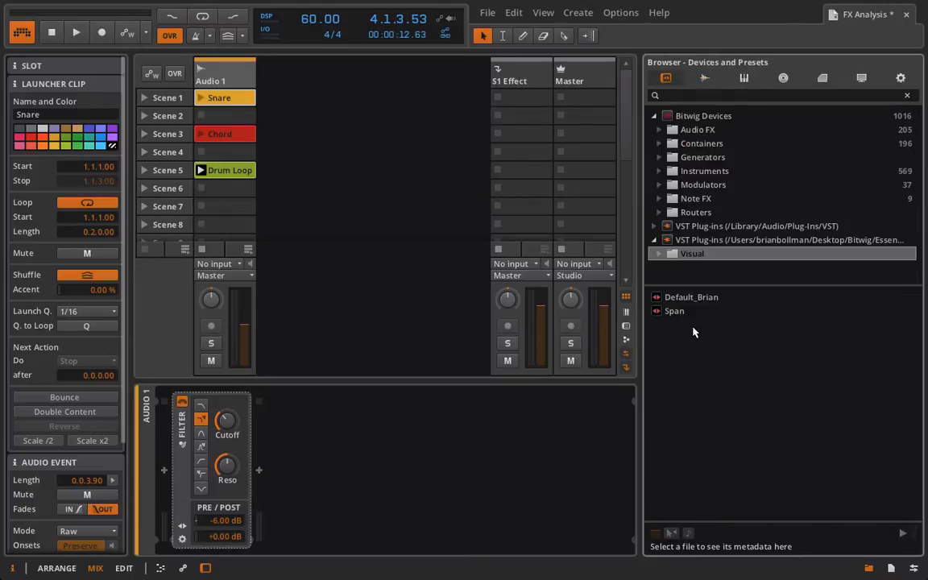
{"action": "left_click", "coordinate": [676, 312]}
{"action": "left_click_drag", "start_coordinate": [679, 315], "coordinate": [342, 459]}
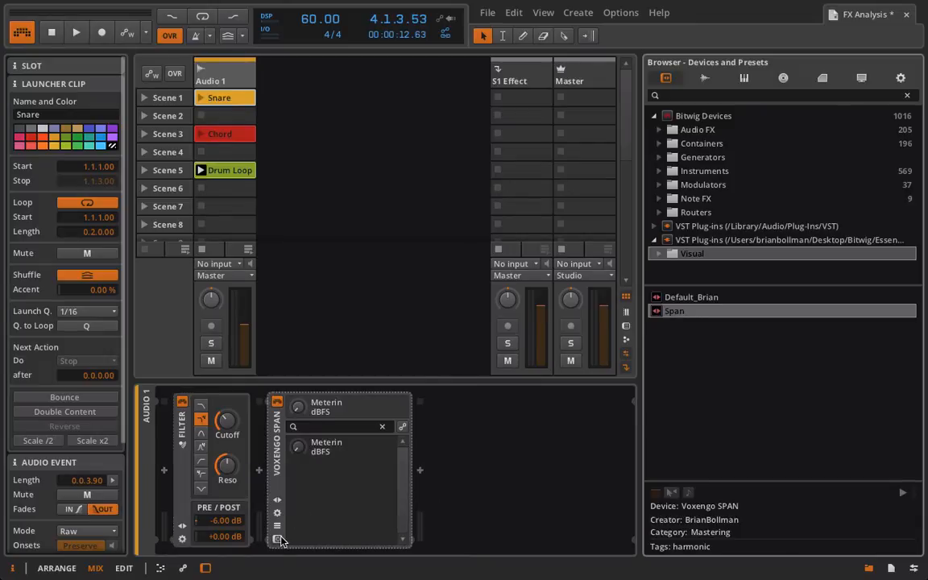
- Open the Voxengo SPAN window beside the clips, launch the Snare clip, and compare its spectrum with the Filter on and off
{"action": "left_click", "coordinate": [279, 539]}
{"action": "left_click_drag", "start_coordinate": [304, 40], "coordinate": [452, 62]}
{"action": "left_click", "coordinate": [162, 360]}
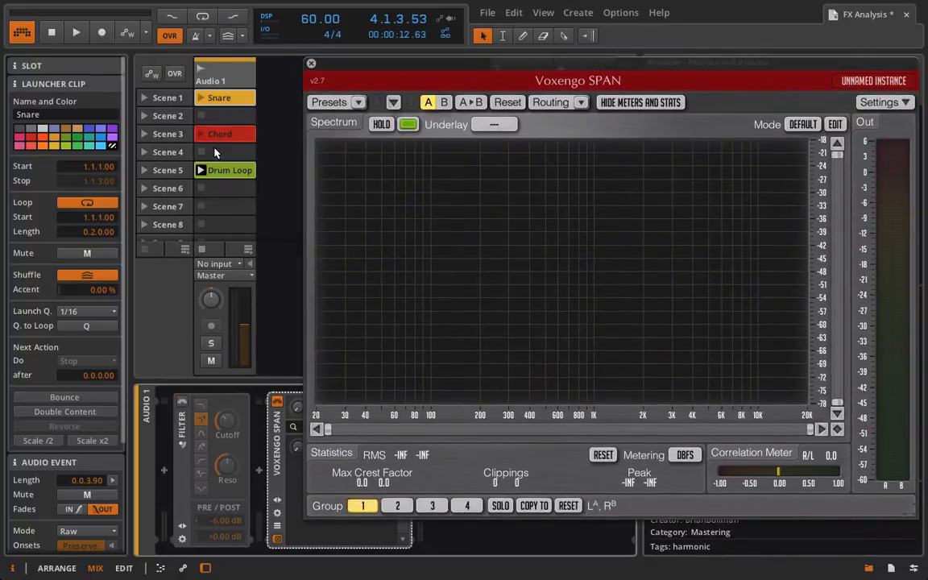
{"action": "left_click", "coordinate": [200, 97]}
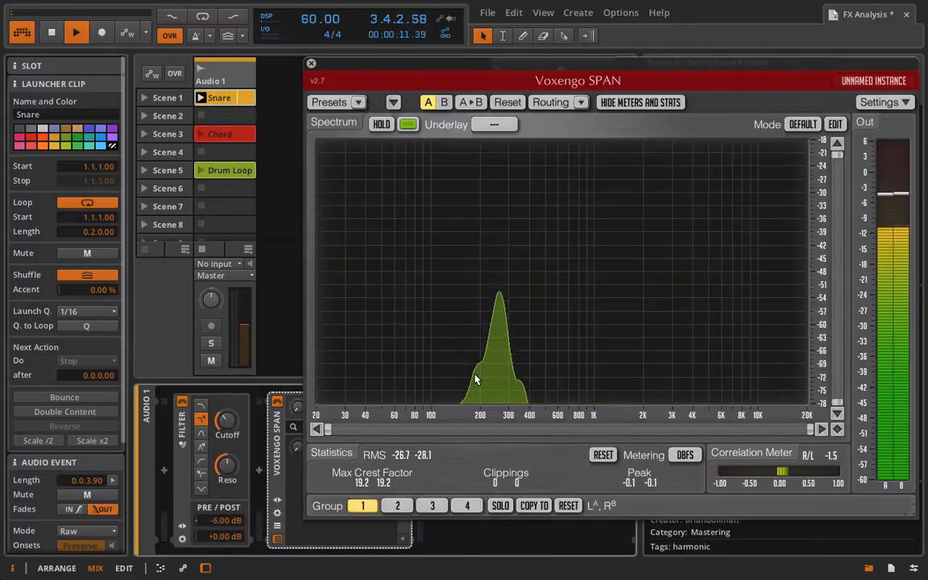
{"action": "left_click", "coordinate": [181, 403]}
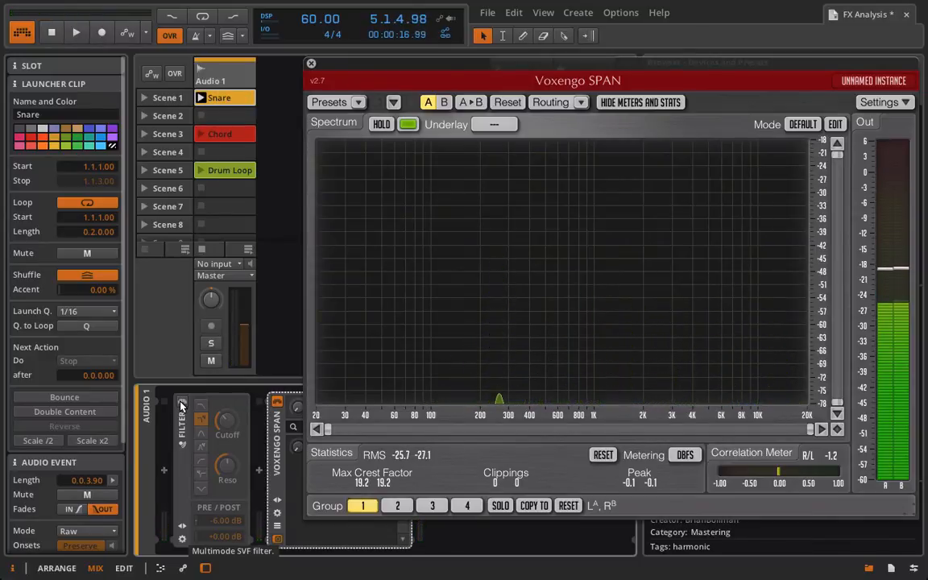
{"action": "left_click", "coordinate": [181, 403]}
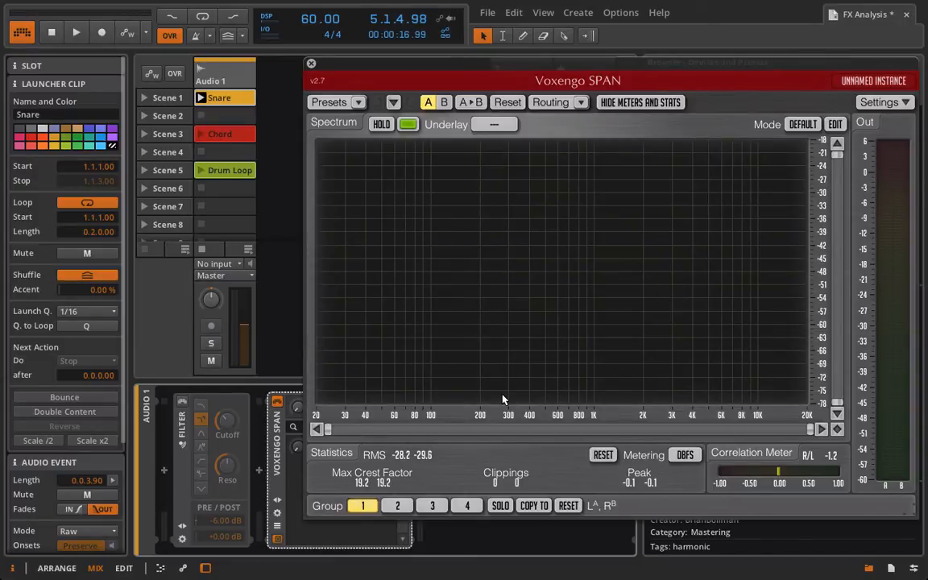
- Close the Voxengo SPAN window and delete the Filter device from Audio 1
{"action": "left_click", "coordinate": [313, 64]}
{"action": "left_click", "coordinate": [181, 434]}
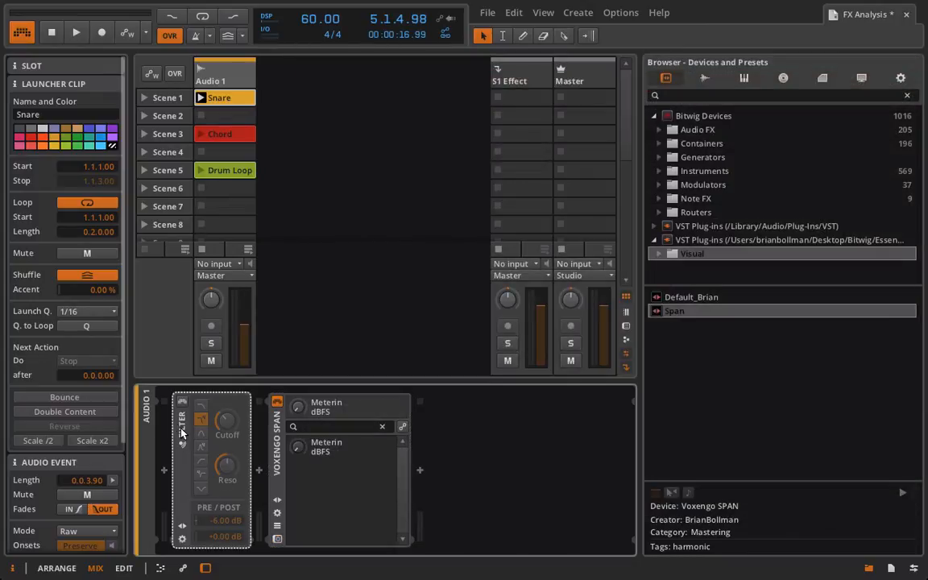
{"action": "key", "text": "Delete"}
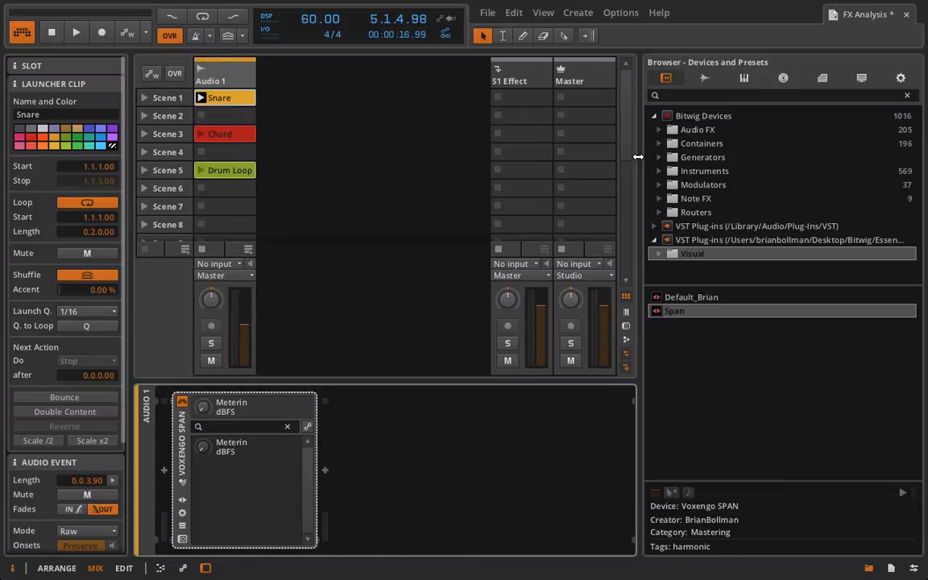
- Narrow the browser and switch to the Arrange view
{"action": "left_click_drag", "start_coordinate": [637, 156], "coordinate": [838, 146]}
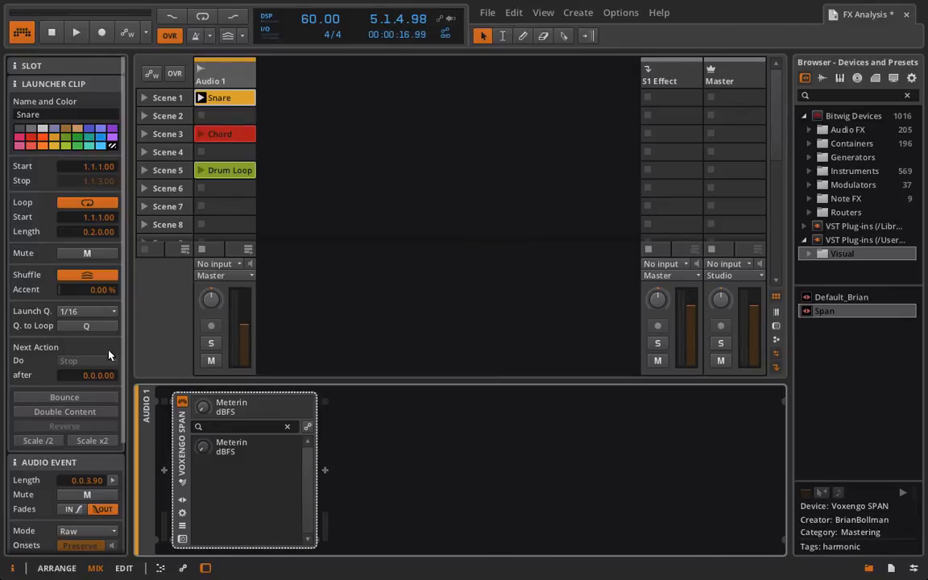
{"action": "left_click", "coordinate": [36, 566]}
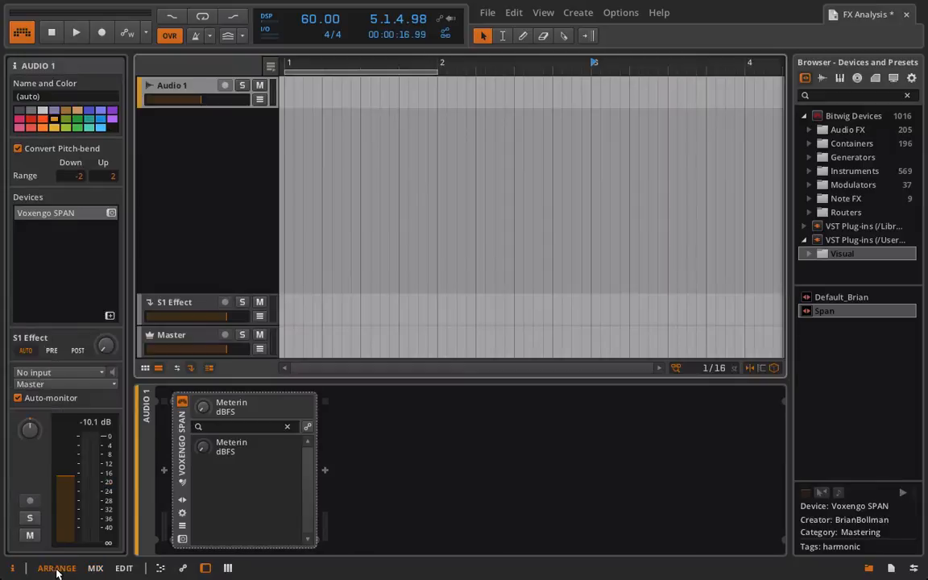
- Create an instrument track below Audio 1, insert the Test Tone generator on it, and switch the device off
{"action": "right_click", "coordinate": [214, 222]}
{"action": "left_click", "coordinate": [230, 228]}
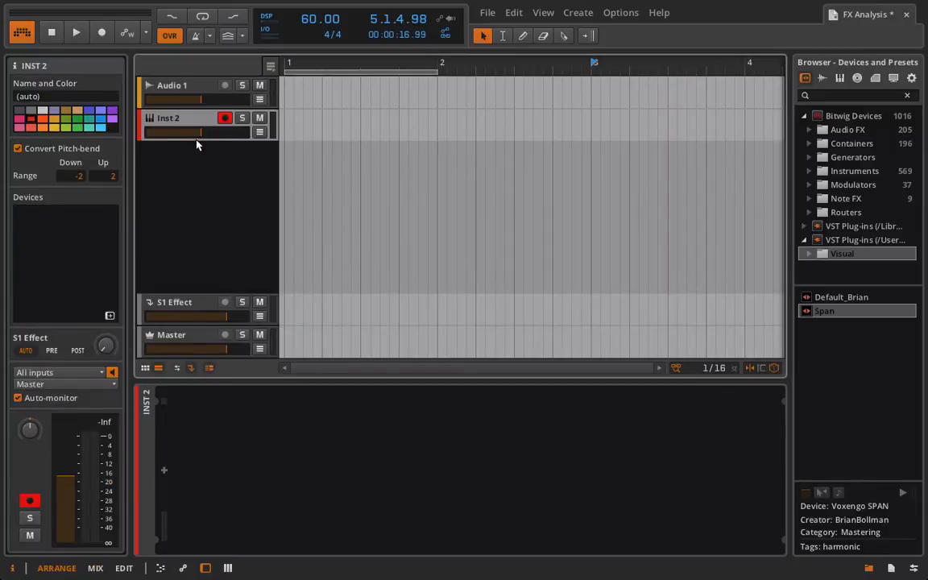
{"action": "left_click", "coordinate": [164, 472]}
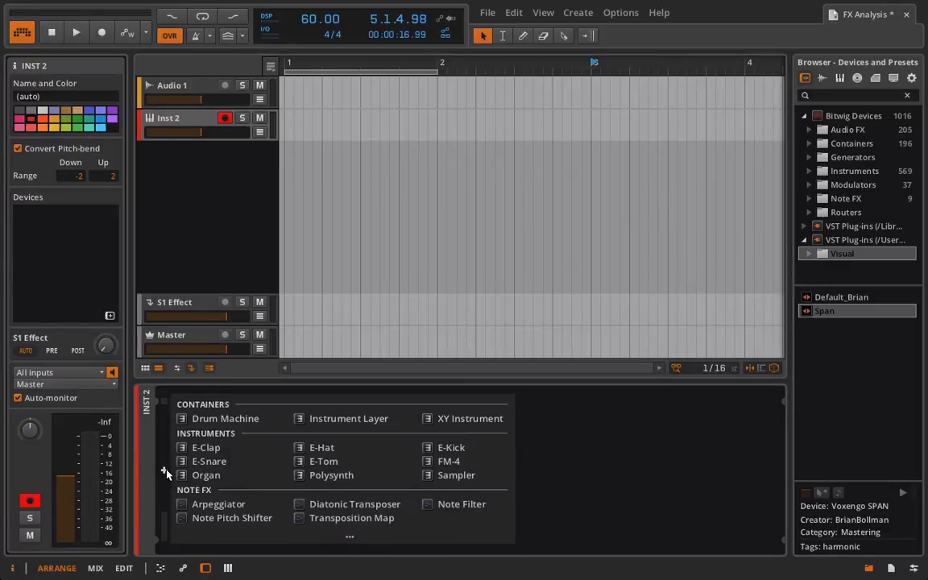
{"action": "left_click", "coordinate": [324, 536]}
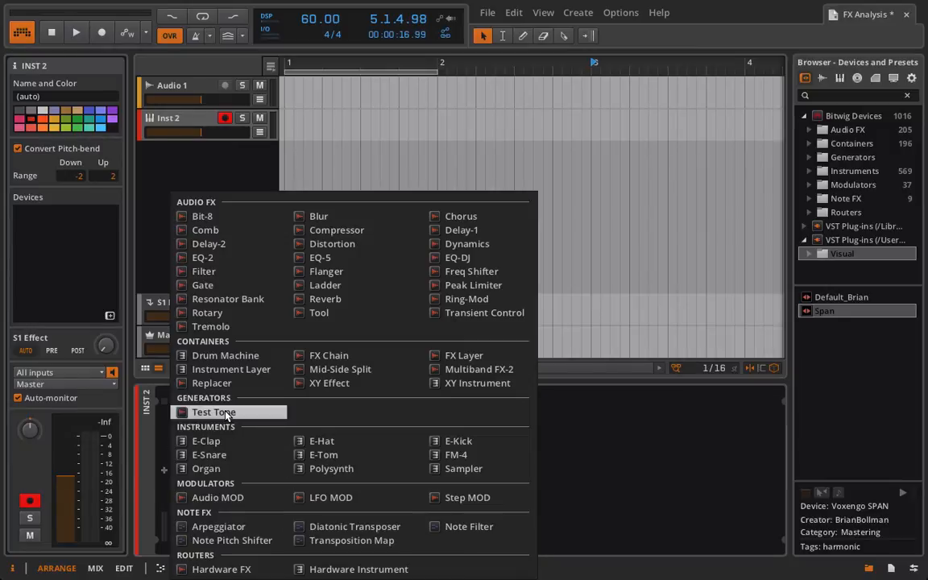
{"action": "left_click", "coordinate": [188, 412]}
{"action": "left_click", "coordinate": [183, 402]}
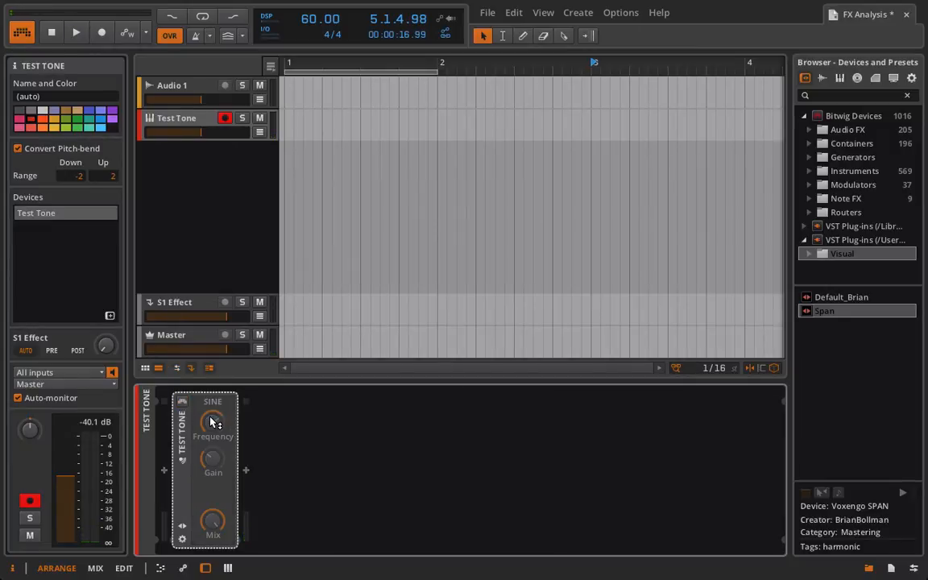
- Set the Test Tone device's frequency to 440 Hz
{"action": "left_click_drag", "start_coordinate": [214, 425], "coordinate": [210, 433]}
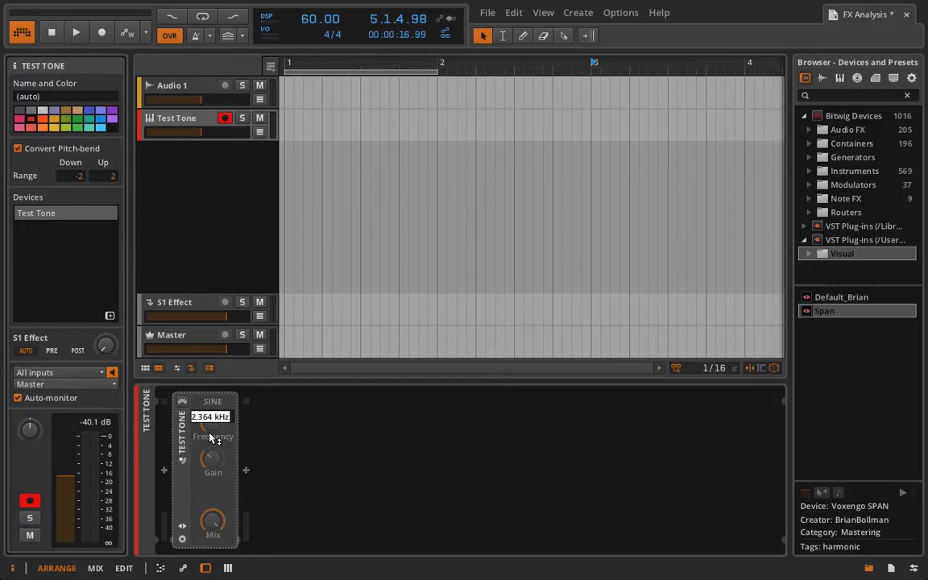
{"action": "key", "text": "BackSpace"}
{"action": "type", "text": "440"}
{"action": "key", "text": "Return"}
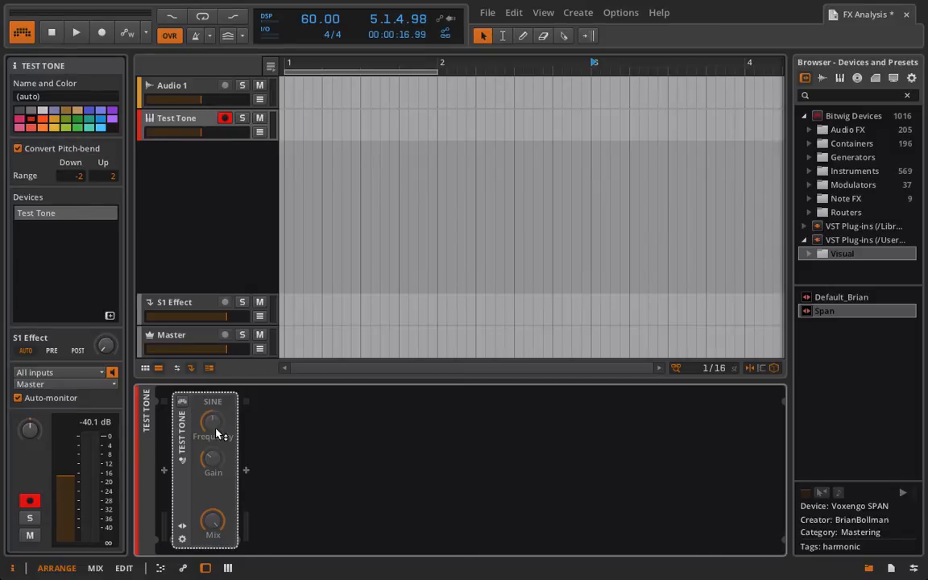
- Enable the Test Tone, raise its gain to 0 dB, and switch it off with the playhead returned to the start
{"action": "left_click", "coordinate": [182, 403]}
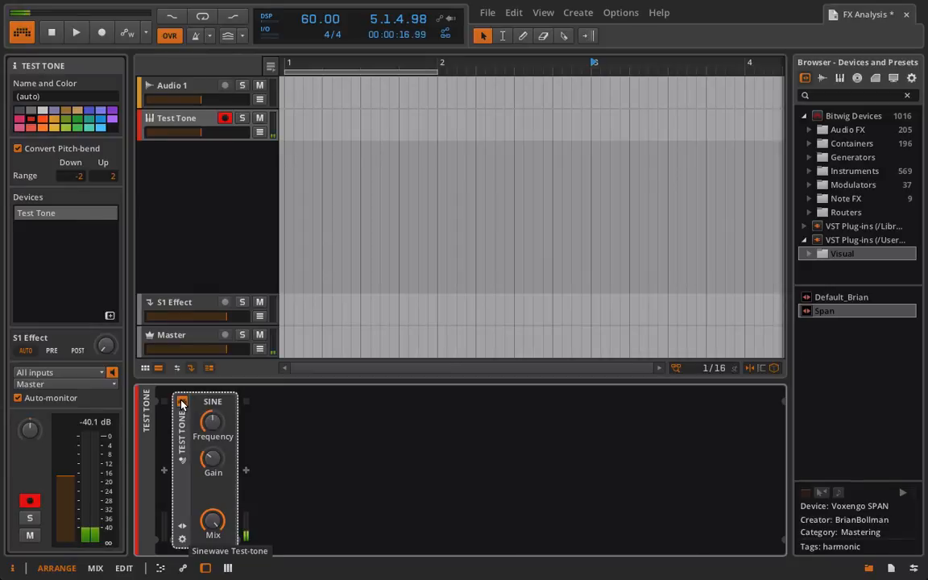
{"action": "left_click_drag", "start_coordinate": [213, 459], "coordinate": [213, 422]}
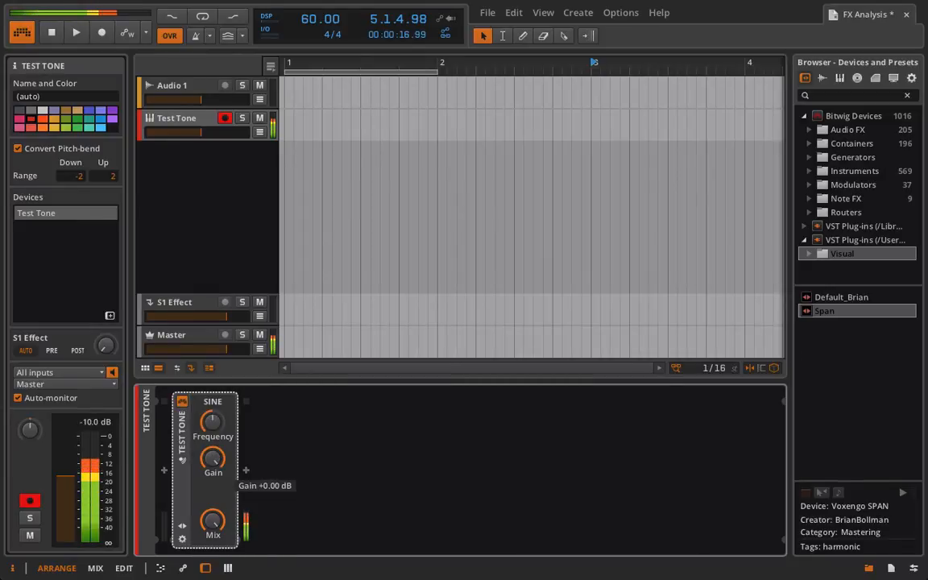
{"action": "left_click", "coordinate": [182, 401]}
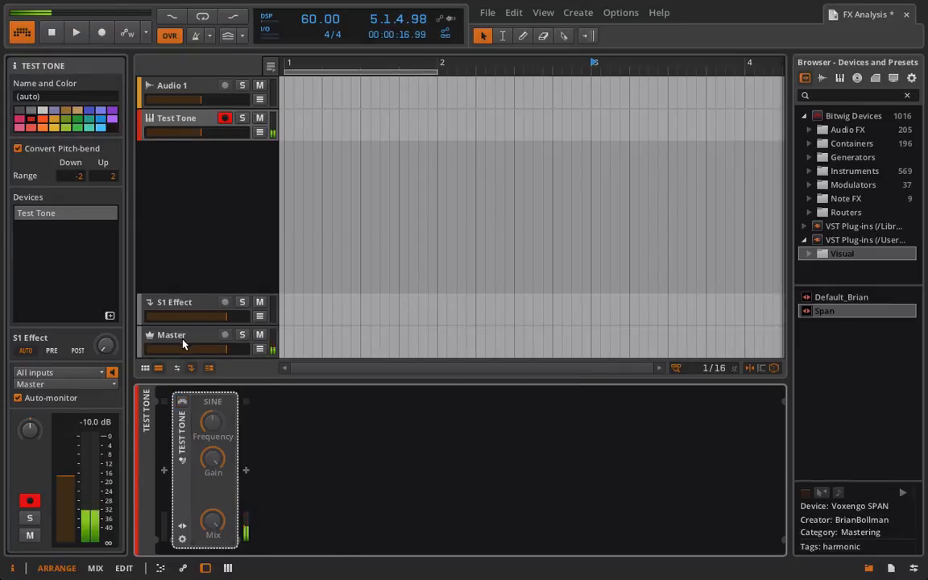
{"action": "left_click", "coordinate": [52, 33]}
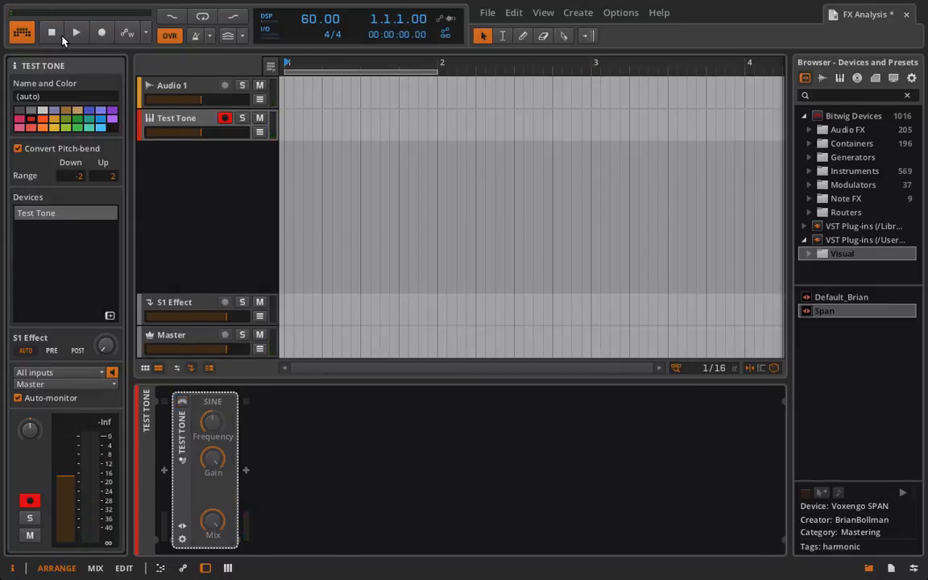
- Add an audio track in the Arrange view with Test Tone (Post-Fader) as its input, armed for recording and muted
{"action": "left_click", "coordinate": [97, 568]}
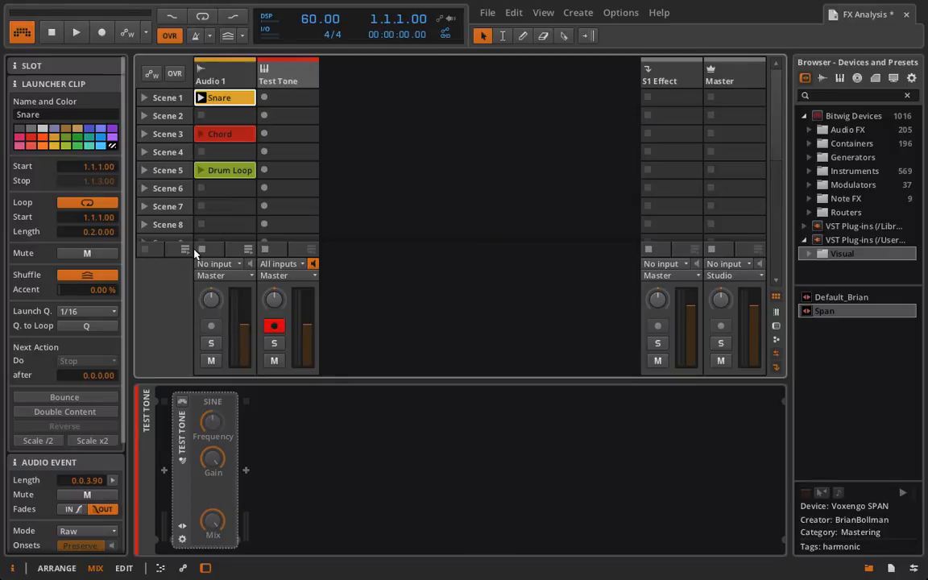
{"action": "key", "text": "alt+1"}
{"action": "right_click", "coordinate": [187, 203]}
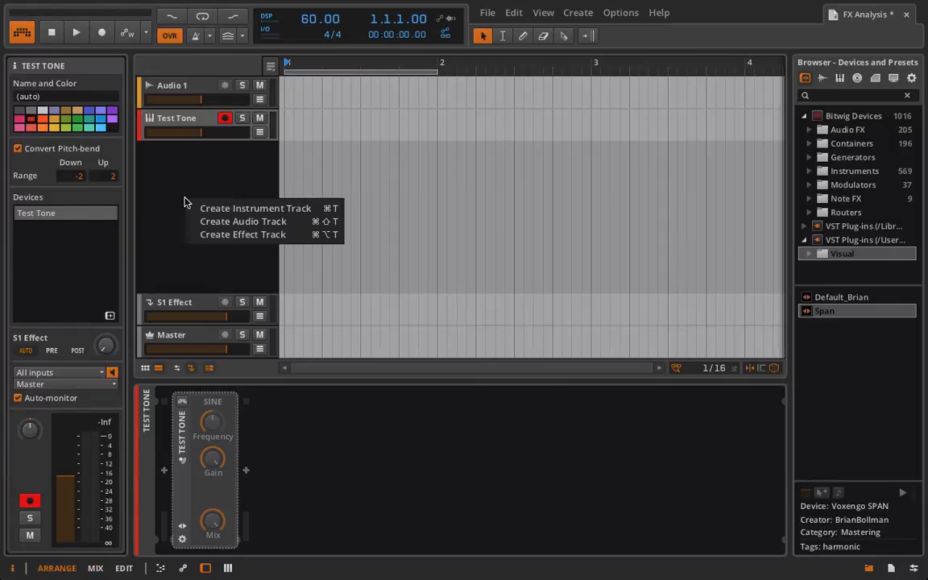
{"action": "left_click", "coordinate": [218, 222]}
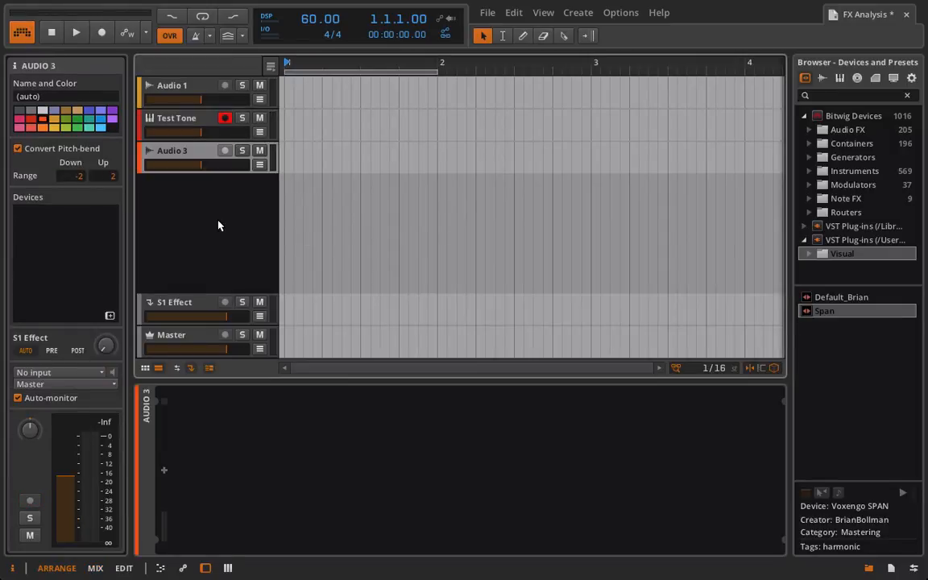
{"action": "left_click", "coordinate": [73, 373]}
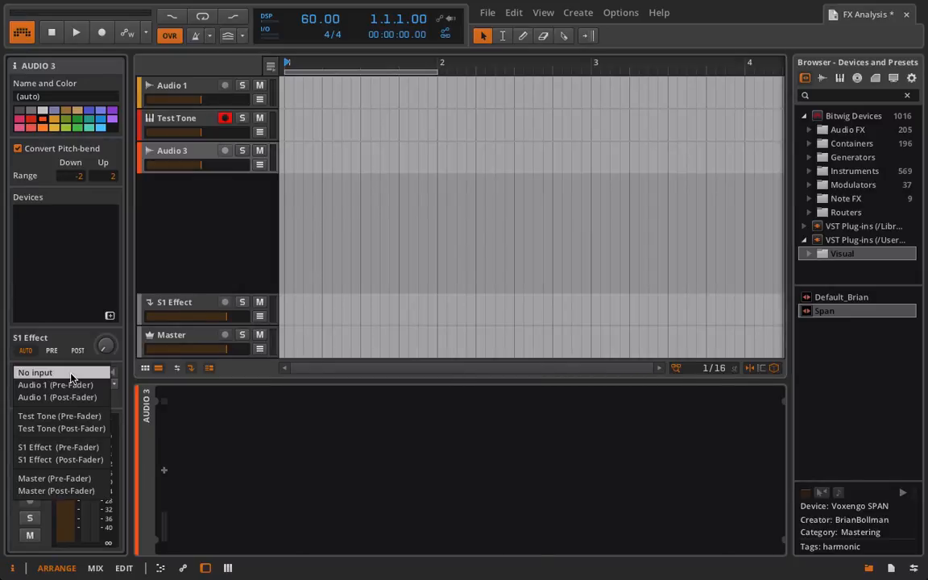
{"action": "left_click", "coordinate": [63, 430]}
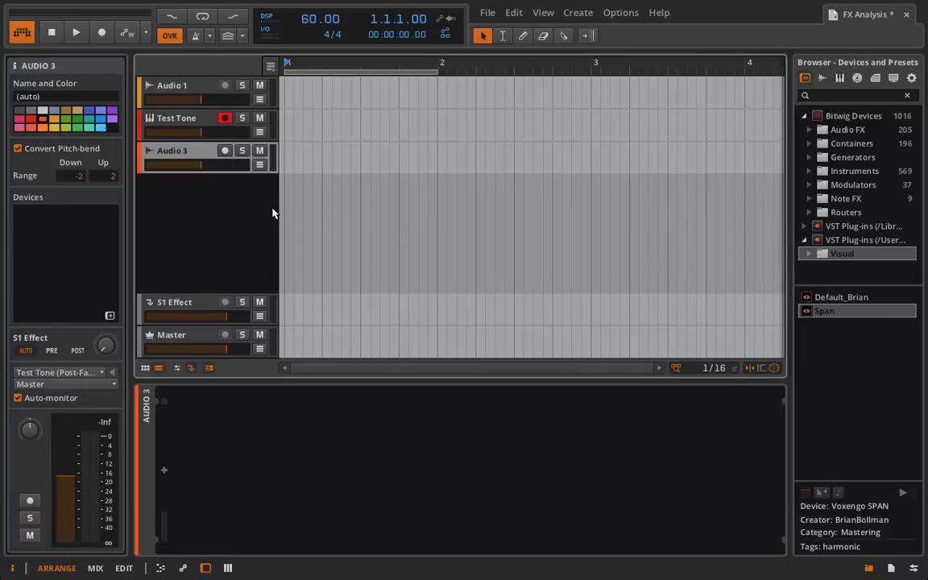
{"action": "left_click", "coordinate": [224, 151]}
{"action": "left_click", "coordinate": [258, 152]}
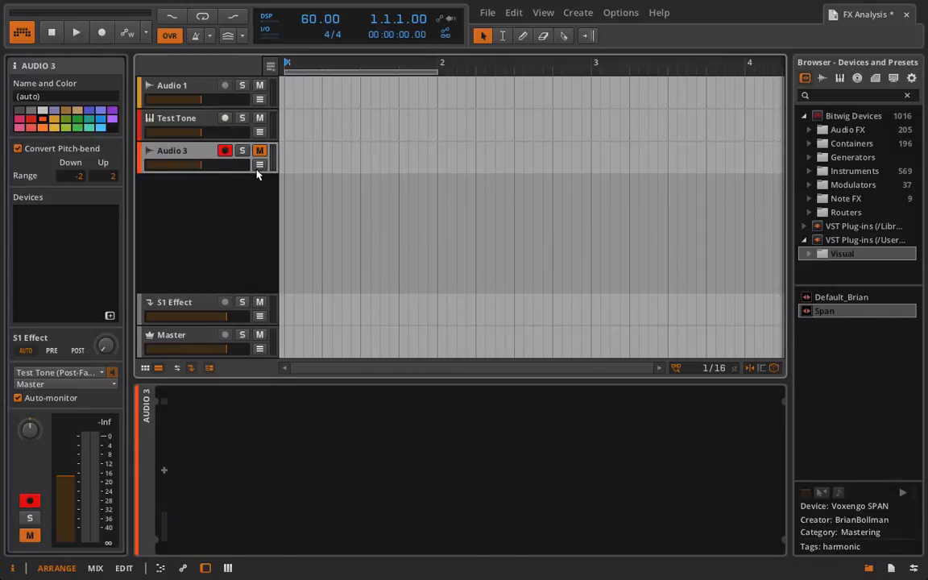
- Record about two bars of the enabled Test Tone onto the armed audio track, then stop and rewind to the start
{"action": "left_click", "coordinate": [99, 33]}
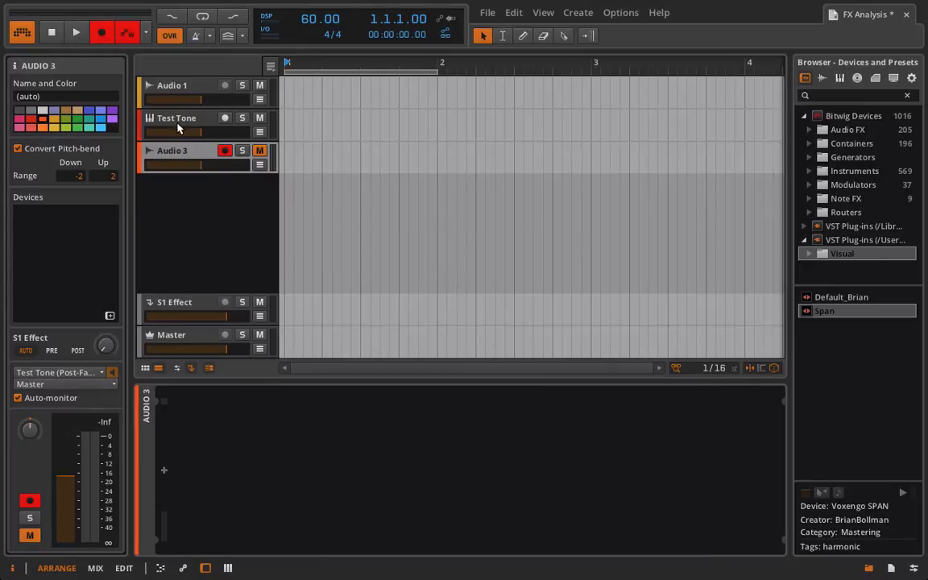
{"action": "left_click", "coordinate": [176, 119]}
{"action": "left_click", "coordinate": [182, 401]}
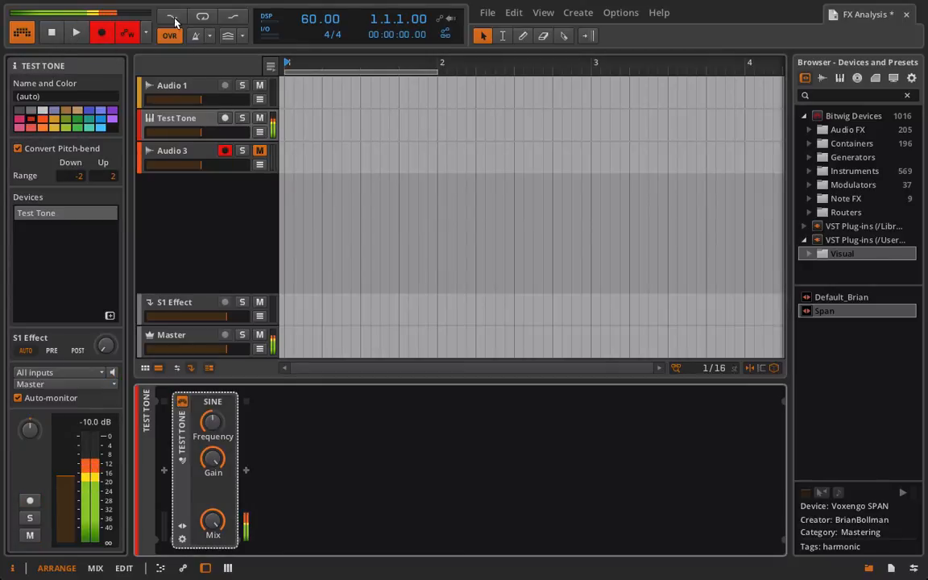
{"action": "left_click", "coordinate": [74, 33]}
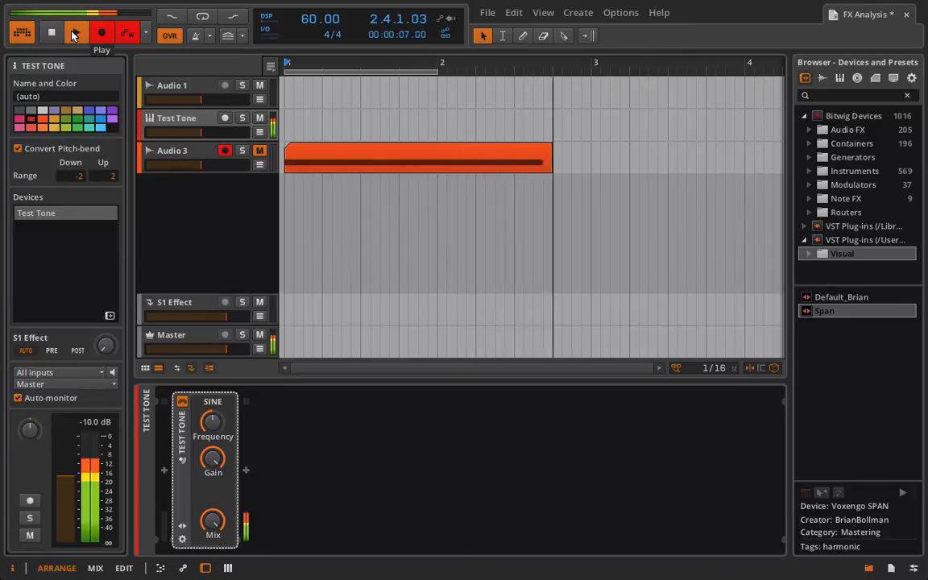
{"action": "left_click", "coordinate": [72, 35]}
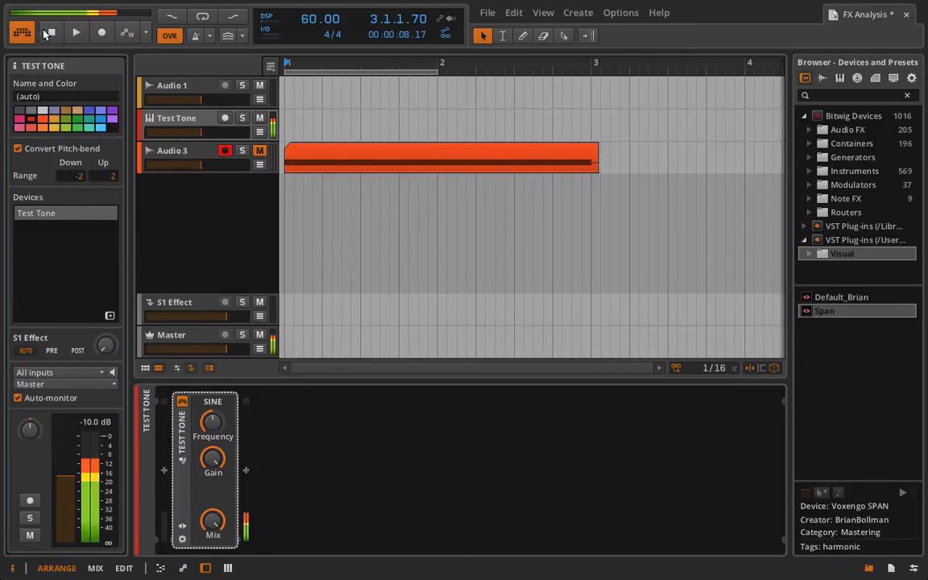
{"action": "left_click", "coordinate": [50, 32]}
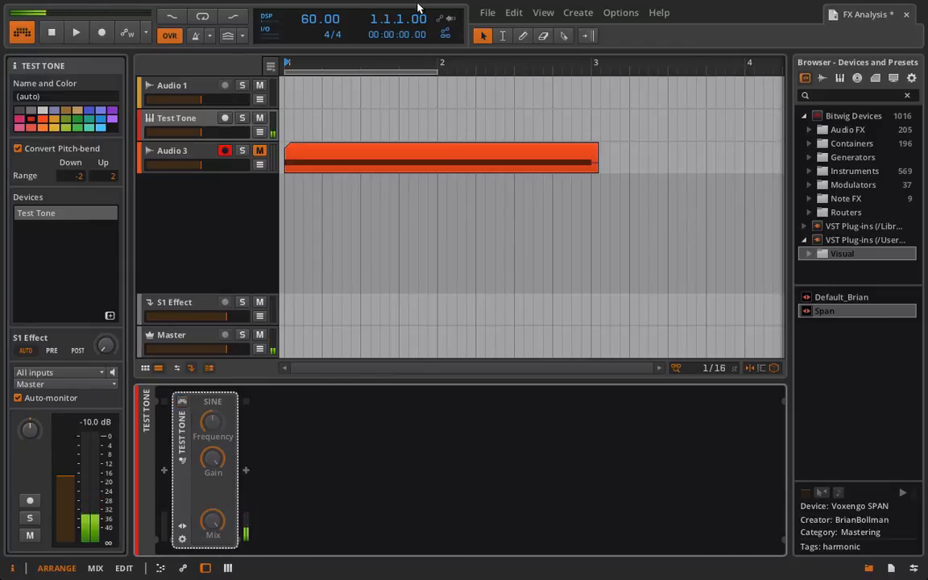
- Delete the Test Tone track and copy the recorded arranger clip into the Scene 7 slot of Audio 1
{"action": "left_click", "coordinate": [174, 120]}
{"action": "key", "text": "Delete"}
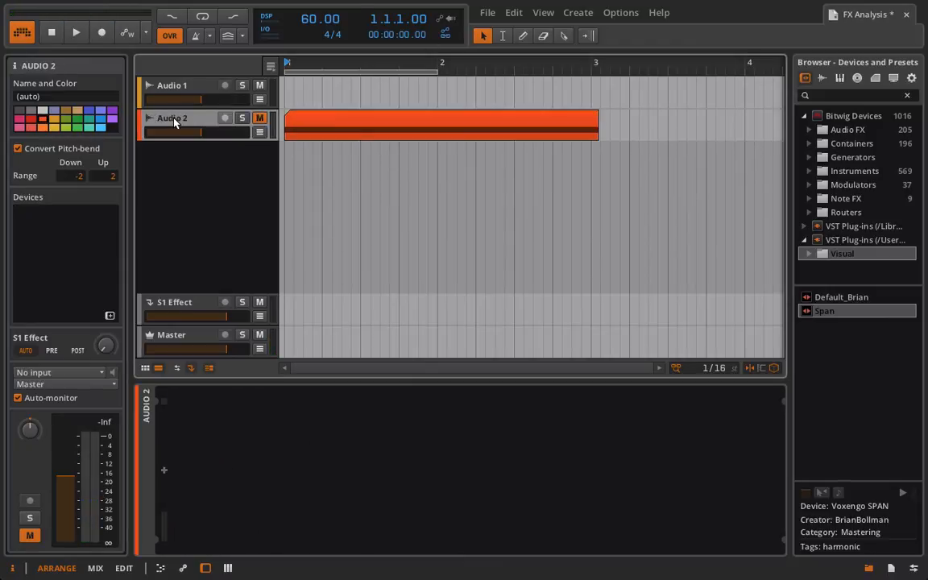
{"action": "left_click", "coordinate": [321, 131]}
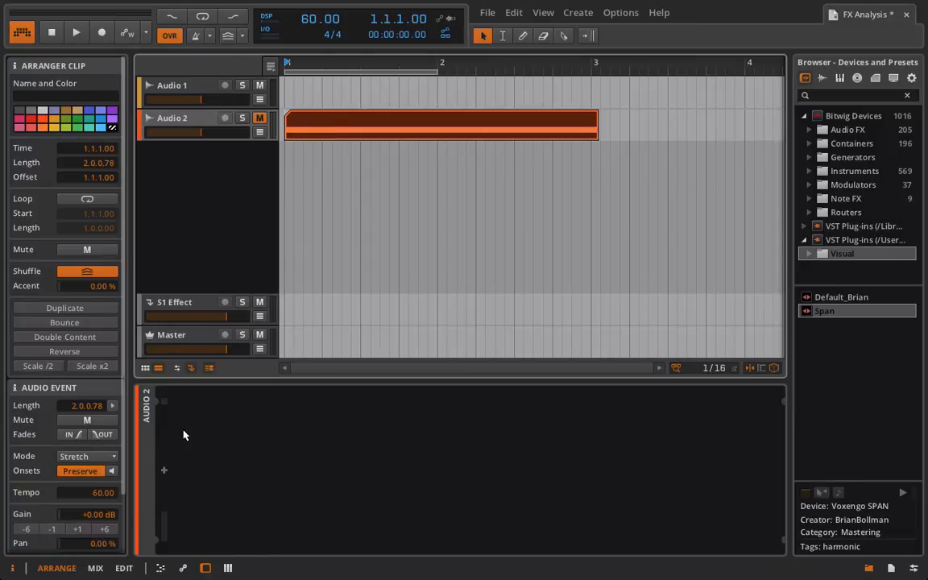
{"action": "left_click", "coordinate": [92, 568]}
{"action": "left_click", "coordinate": [222, 211]}
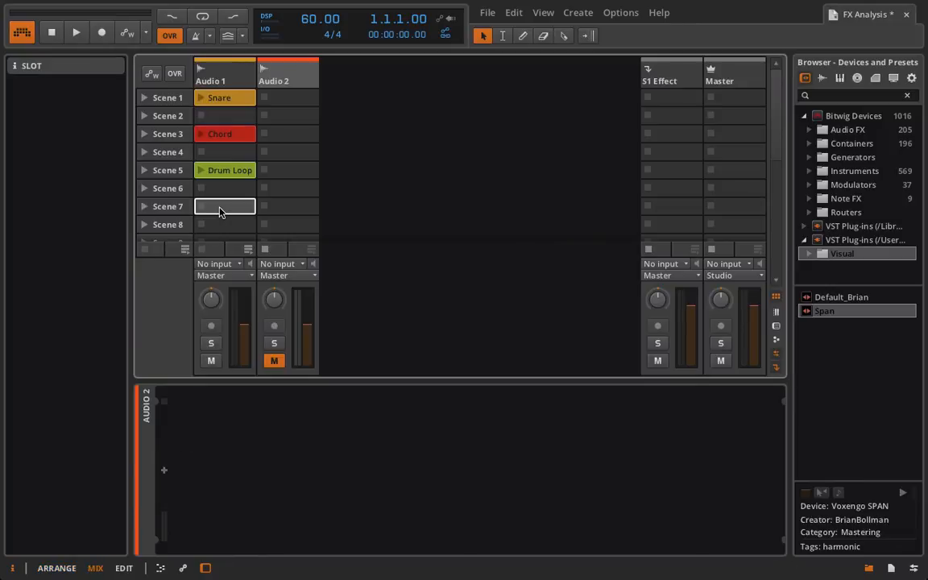
{"action": "key", "text": "super+v"}
- Open the Scene 7 clip in the detail editor and name it "Sine Ton"
{"action": "double_click", "coordinate": [238, 210]}
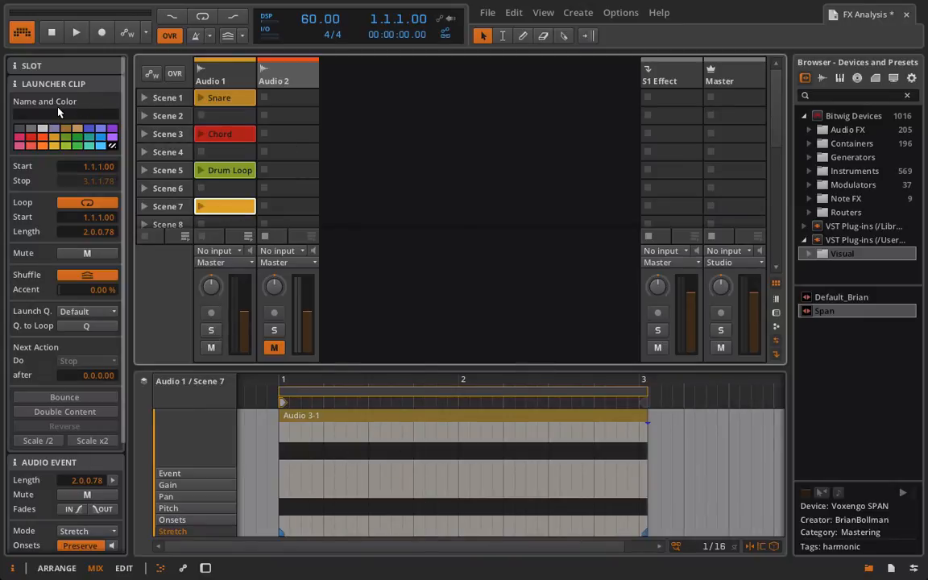
{"action": "left_click", "coordinate": [48, 113]}
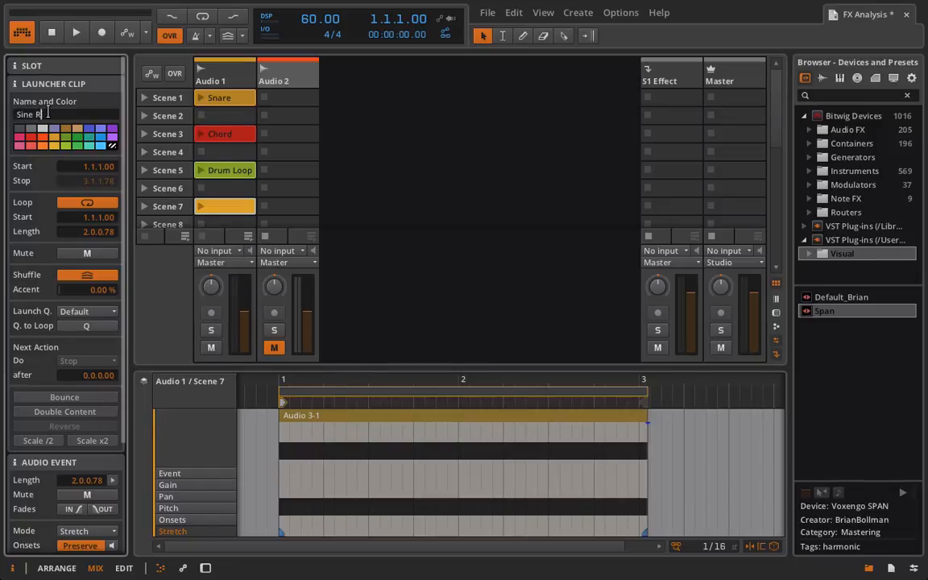
{"action": "type", "text": "Sine Ton"}
{"action": "key", "text": "Return"}
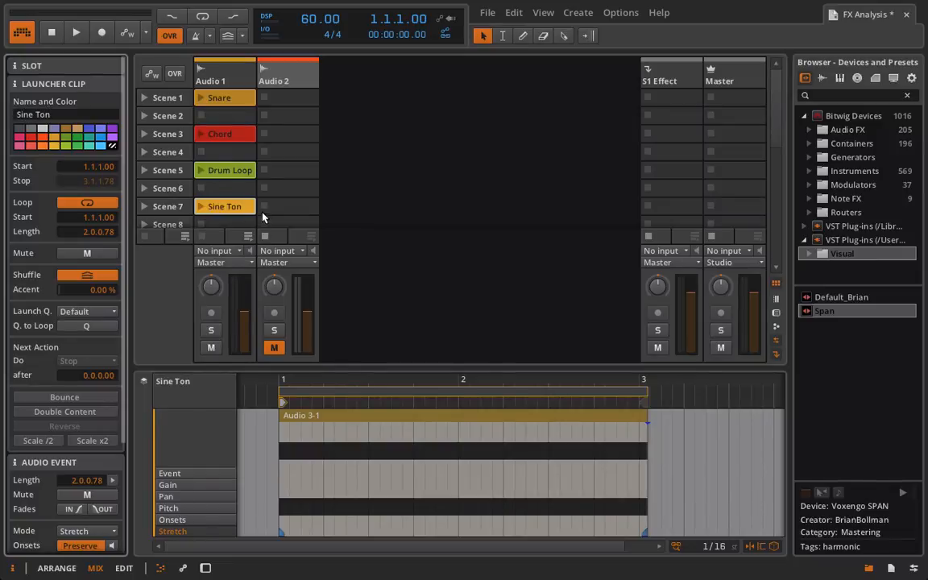
- Duplicate the Sine Ton clip into Scene 8 and shorten the Scene 7 clip's loop to one bar
{"action": "left_click", "coordinate": [242, 213]}
{"action": "key", "text": "super+d"}
{"action": "left_click", "coordinate": [234, 207]}
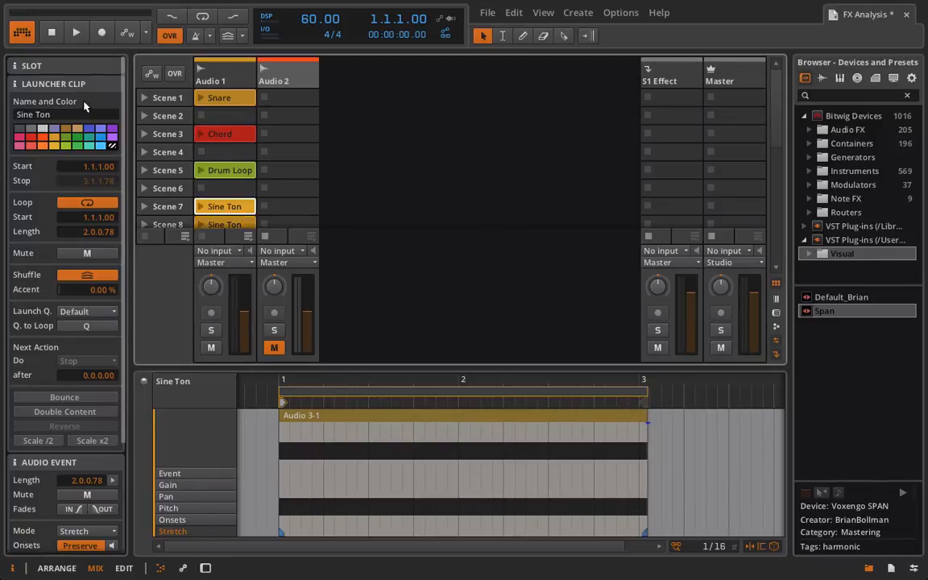
{"action": "left_click", "coordinate": [643, 398]}
{"action": "left_click_drag", "start_coordinate": [644, 398], "coordinate": [456, 400]}
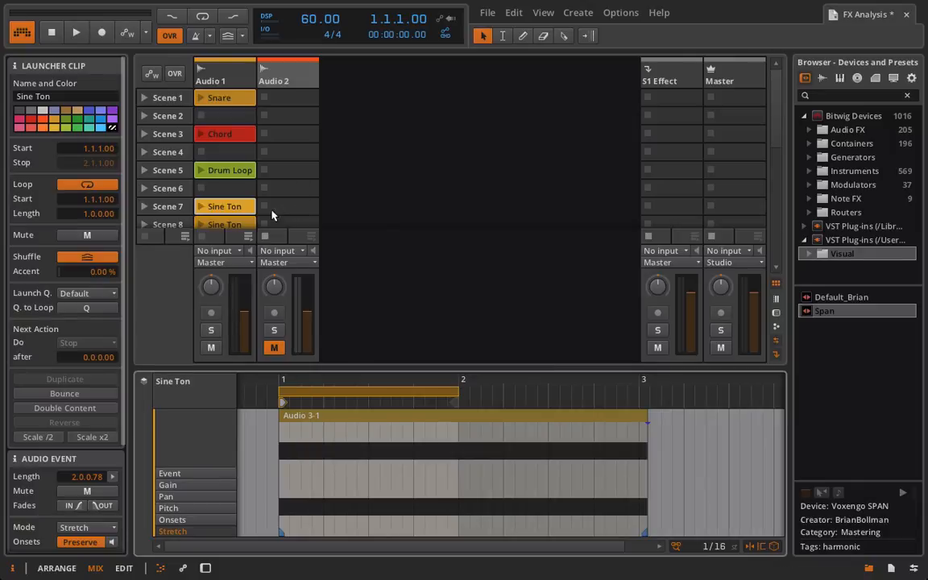
- Launch the Sine Ton clip in Scene 7, listen to its loop point, and stop playback
{"action": "scroll", "coordinate": [224, 175], "scroll_direction": "down", "scroll_amount": 1}
{"action": "scroll", "coordinate": [225, 176], "scroll_direction": "down", "scroll_amount": 1}
{"action": "left_click", "coordinate": [216, 194]}
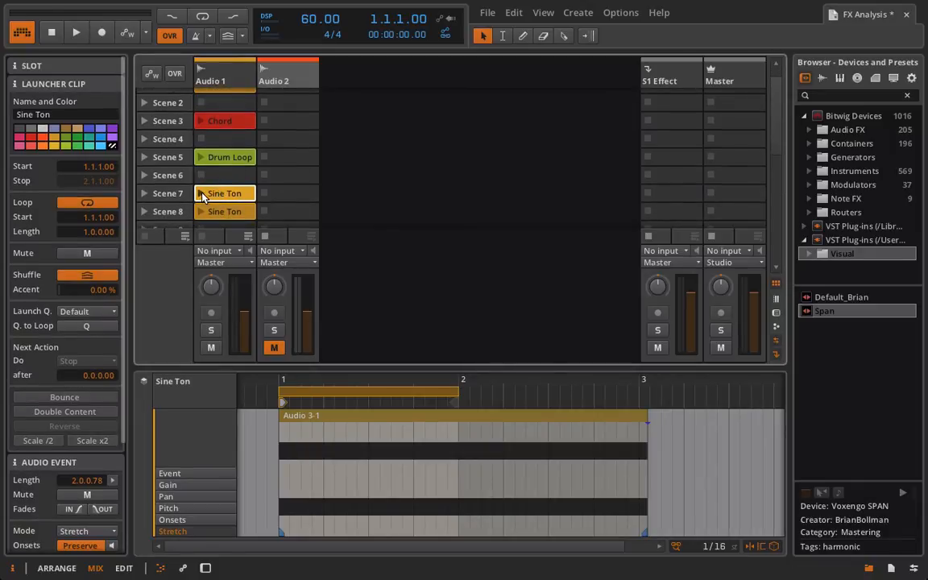
{"action": "left_click", "coordinate": [201, 194]}
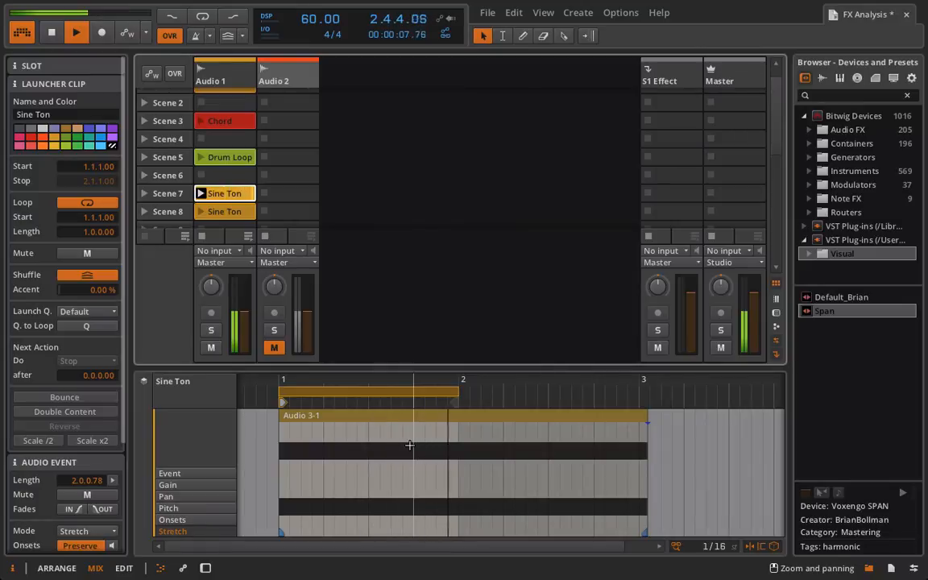
{"action": "key", "text": "space"}
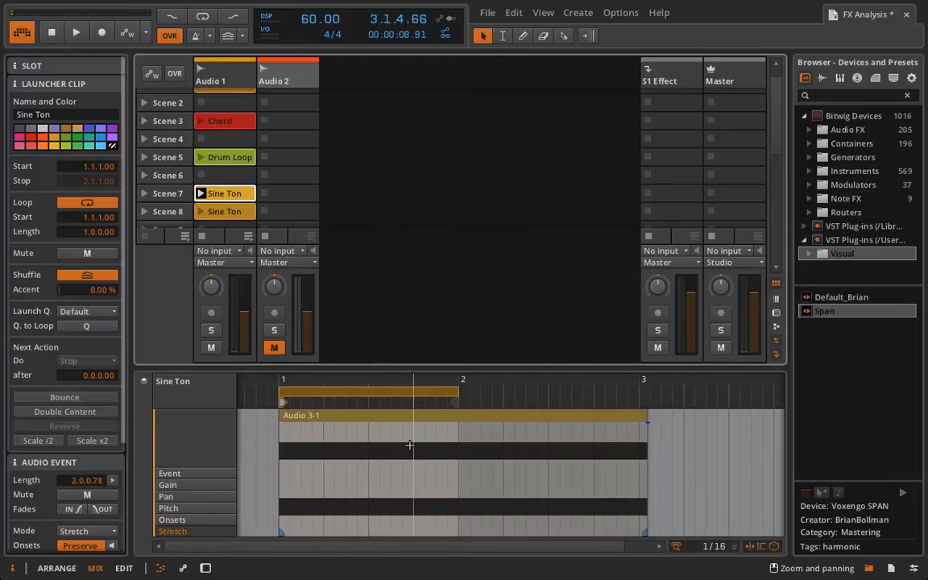
- Move the duplicate Sine Ton clip from Scene 8 to Scene 9 and set its loop length to one bar
{"action": "scroll", "coordinate": [226, 149], "scroll_direction": "down", "scroll_amount": 3}
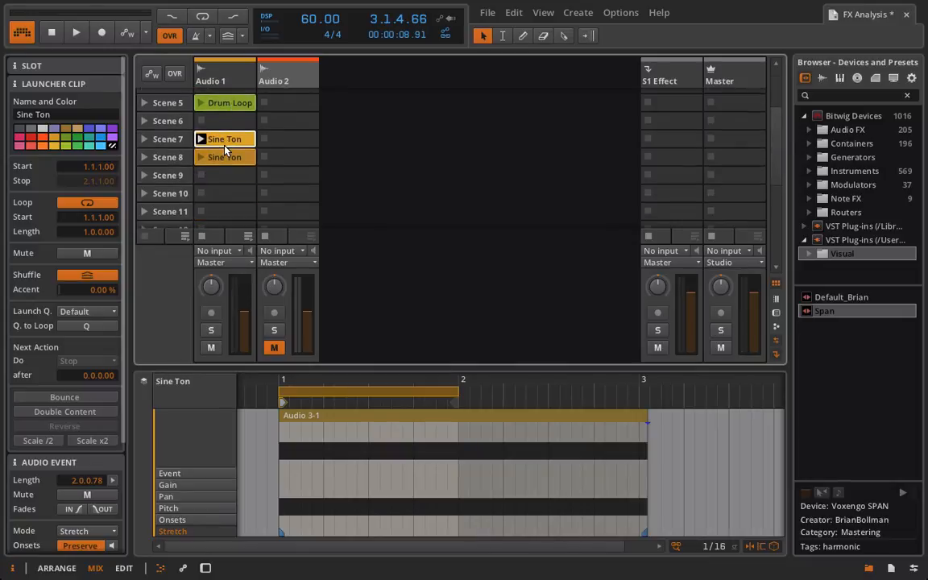
{"action": "left_click_drag", "start_coordinate": [216, 157], "coordinate": [219, 175]}
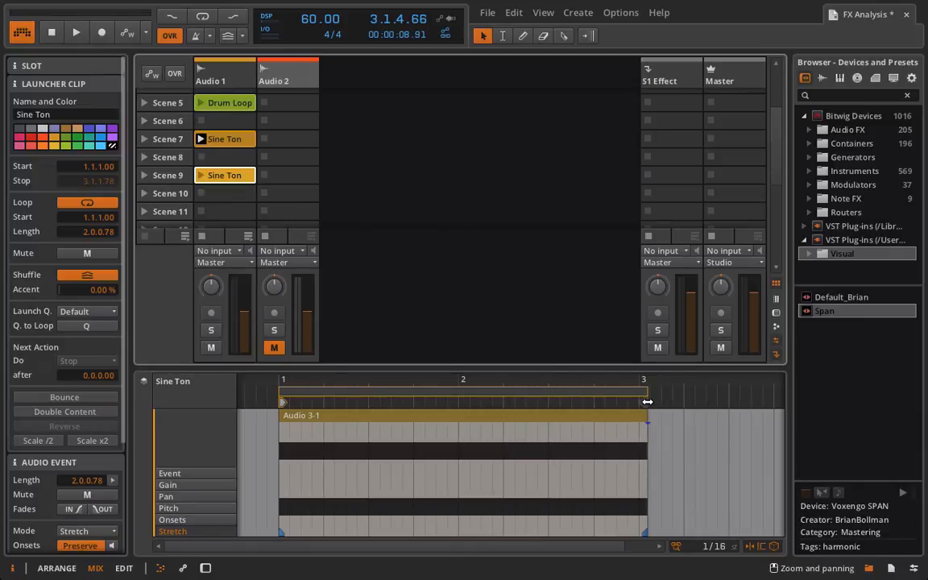
{"action": "left_click_drag", "start_coordinate": [353, 378], "coordinate": [352, 411]}
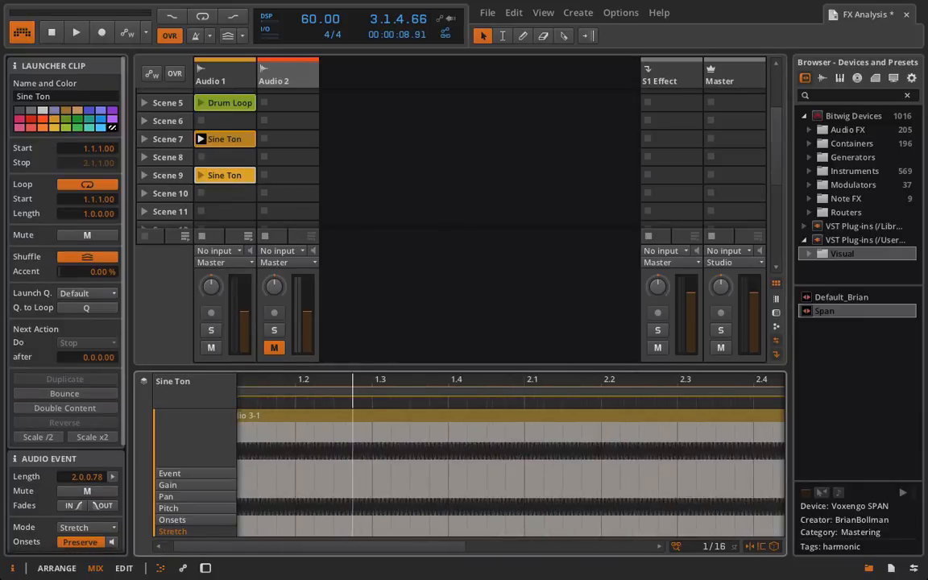
- Hide the browser and inspector, and enlarge the detail editor to show the whole Scene 9 Sine Ton clip
{"action": "left_click", "coordinate": [869, 569]}
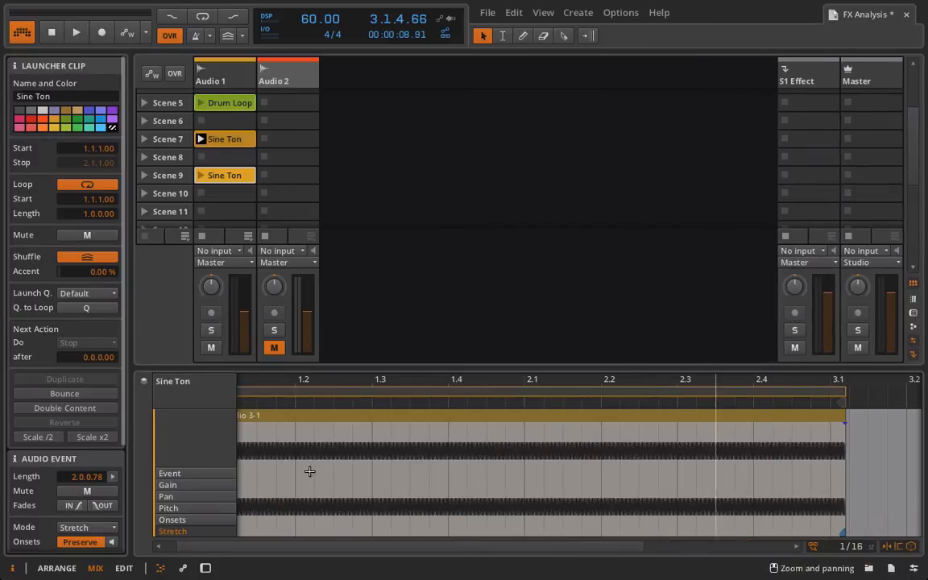
{"action": "left_click", "coordinate": [10, 568]}
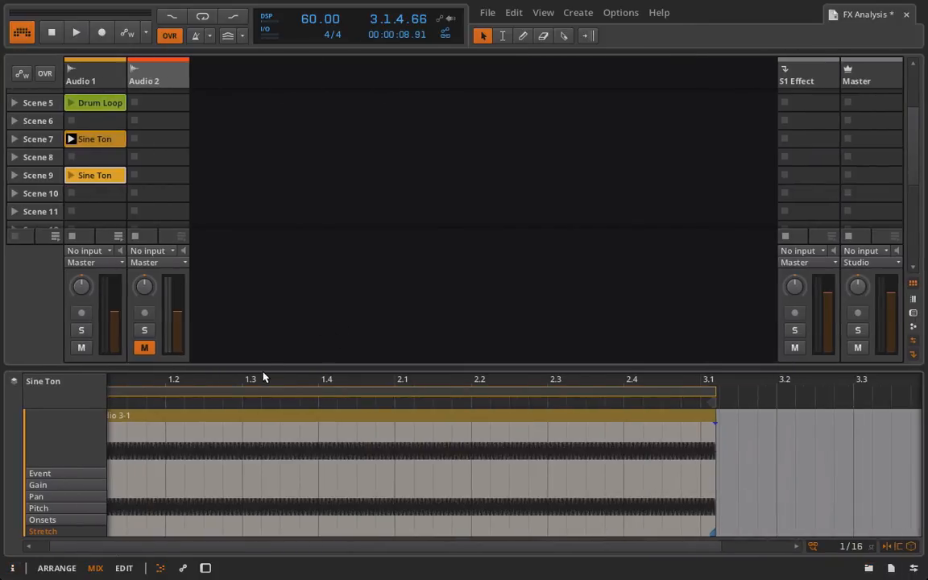
{"action": "left_click_drag", "start_coordinate": [263, 368], "coordinate": [271, 230]}
{"action": "scroll", "coordinate": [374, 362], "scroll_direction": "left", "scroll_amount": 3}
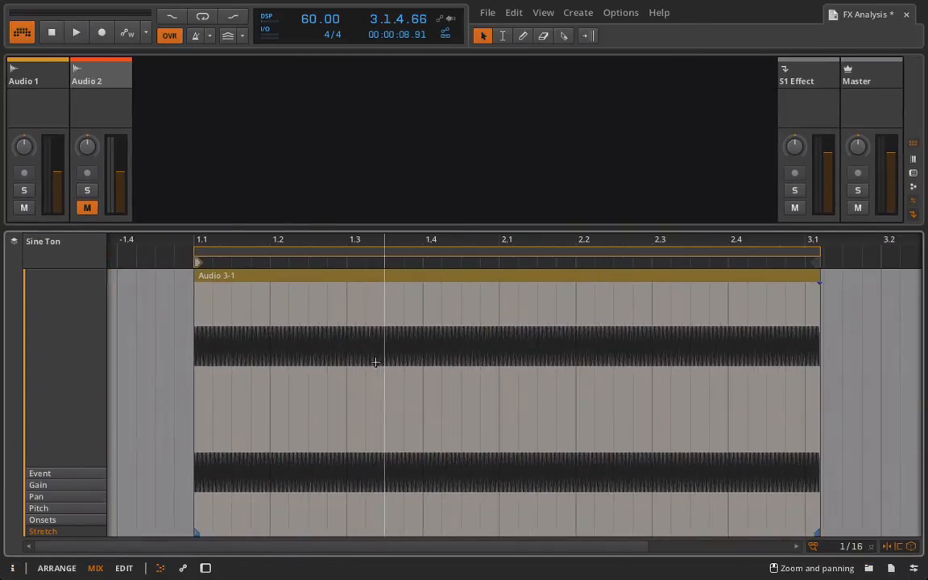
- Split the Scene 9 clip's audio event one 32nd note after its start and delete the rest of the audio
{"action": "left_click", "coordinate": [563, 36]}
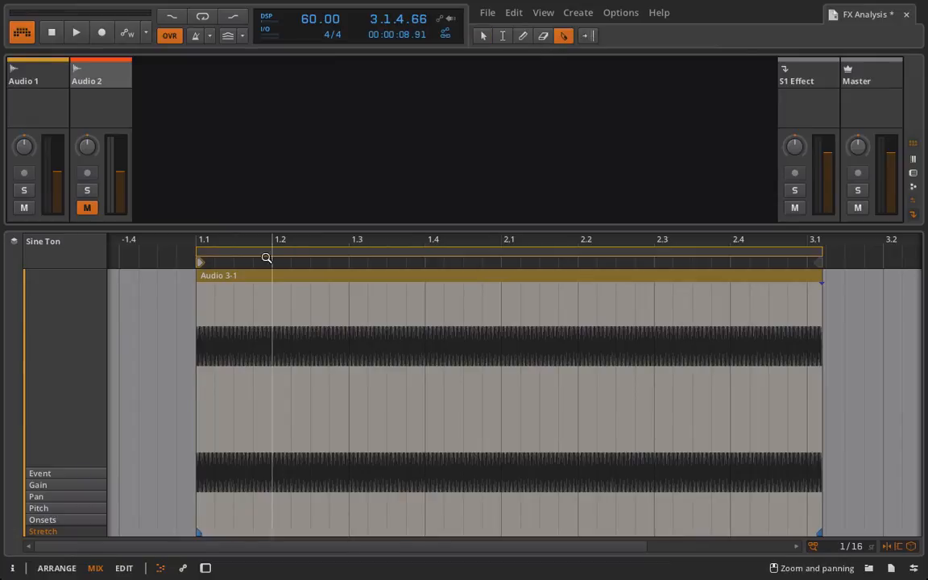
{"action": "left_click_drag", "start_coordinate": [201, 240], "coordinate": [254, 293]}
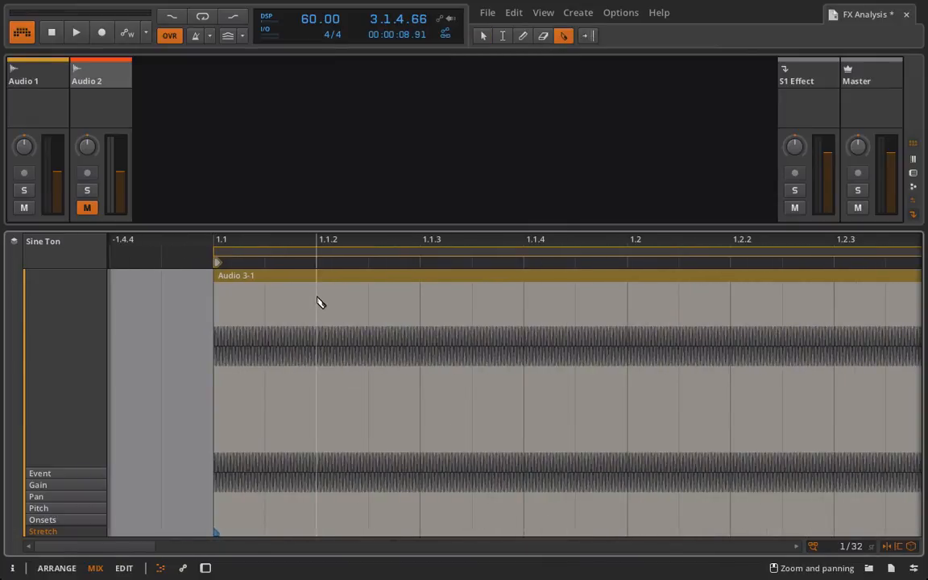
{"action": "left_click", "coordinate": [265, 278]}
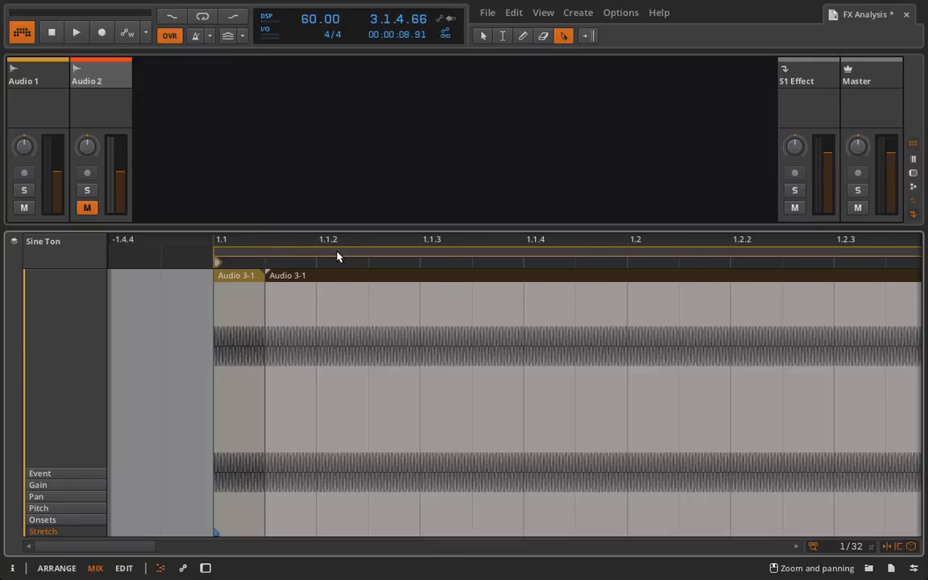
{"action": "left_click", "coordinate": [481, 35]}
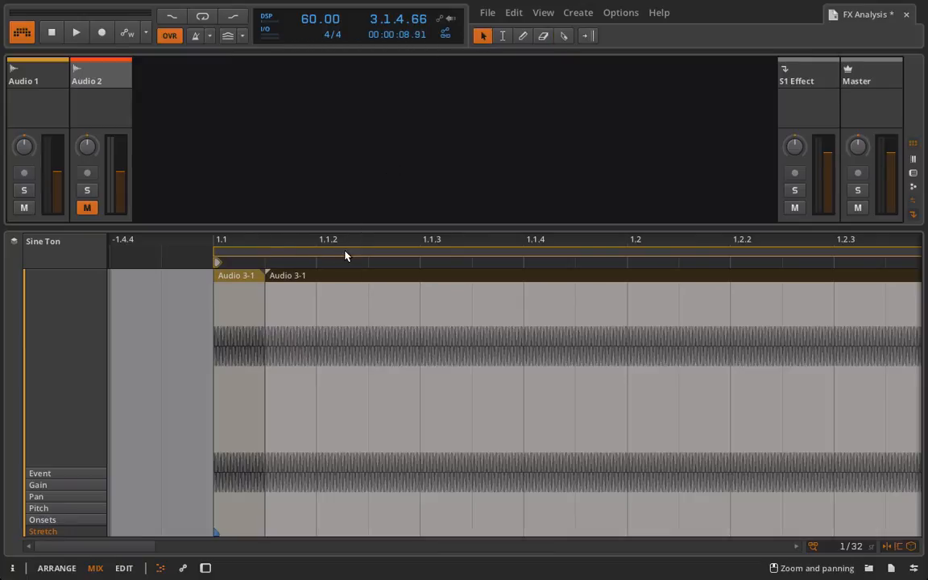
{"action": "left_click", "coordinate": [318, 276]}
{"action": "key", "text": "Delete"}
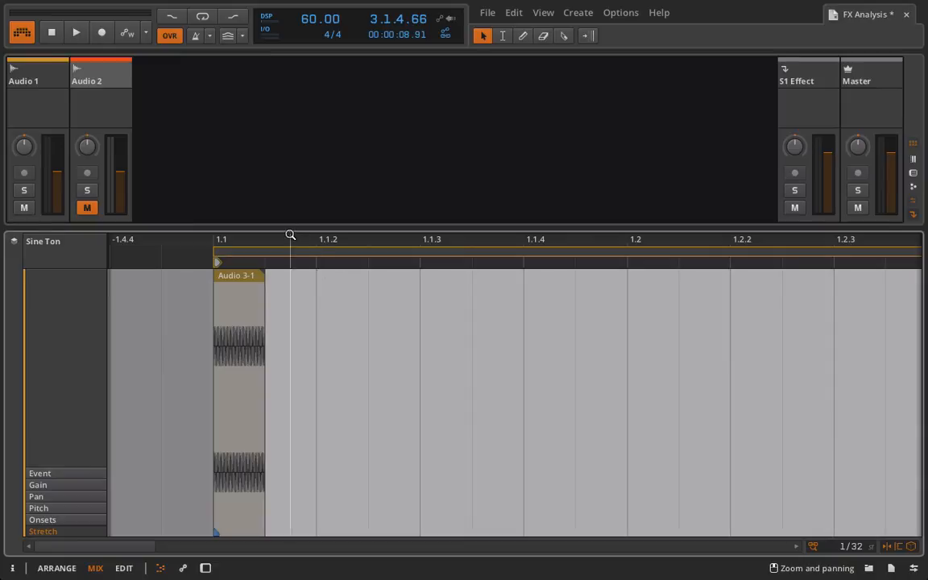
- Bring the clip launcher back into view and play the Scene 9 clip briefly to hear the short hit
{"action": "left_click_drag", "start_coordinate": [261, 241], "coordinate": [197, 366]}
{"action": "left_click", "coordinate": [70, 176]}
{"action": "key", "text": "space"}
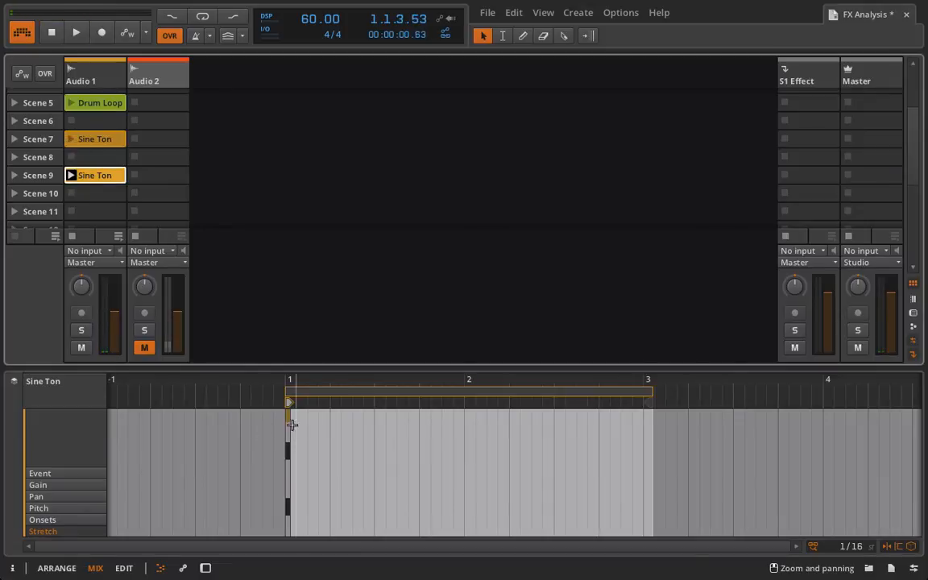
- Copy the short sine hit to every following eighth-note position in the first bar of the Scene 9 clip
{"action": "left_click_drag", "start_coordinate": [287, 421], "coordinate": [288, 507]}
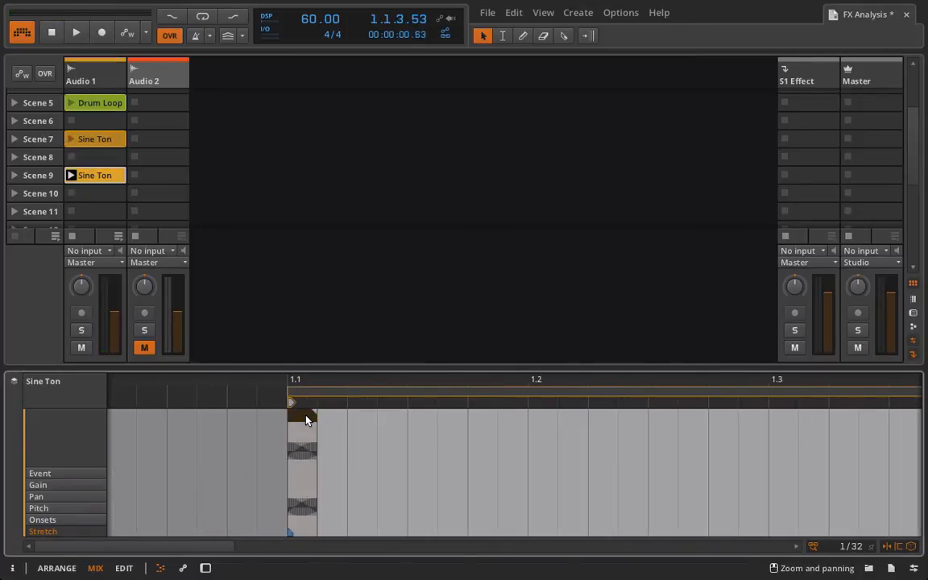
{"action": "double_click", "coordinate": [410, 443]}
{"action": "double_click", "coordinate": [529, 454]}
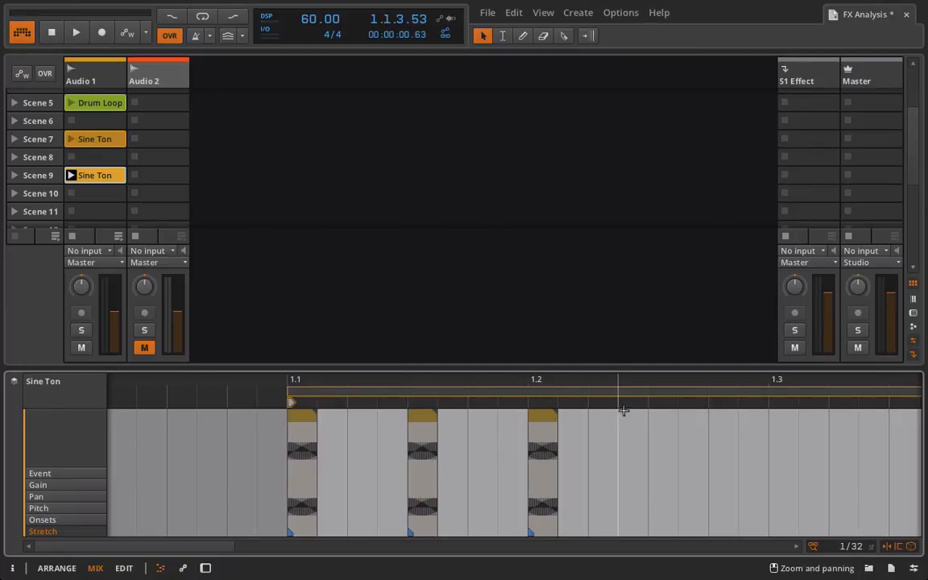
{"action": "double_click", "coordinate": [649, 429]}
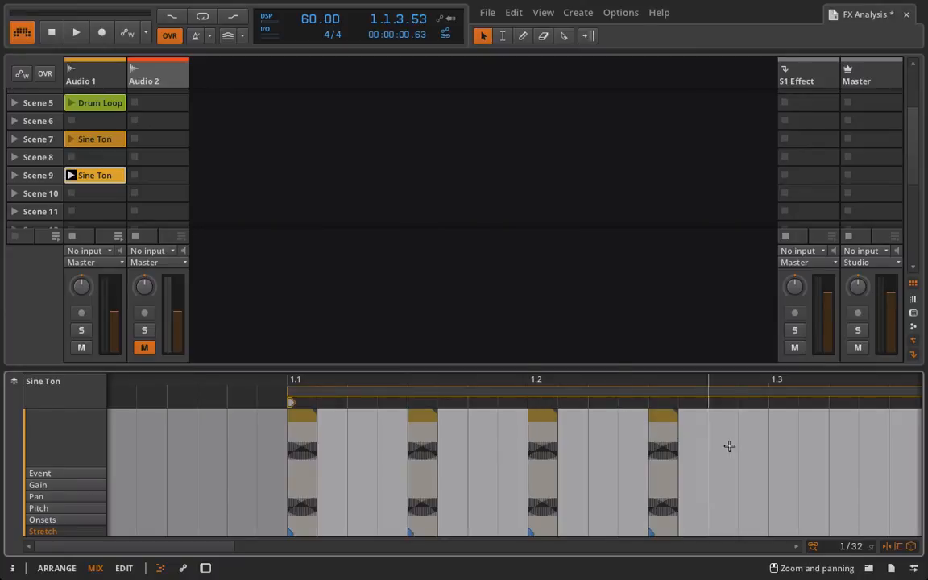
{"action": "double_click", "coordinate": [771, 451]}
{"action": "left_click_drag", "start_coordinate": [605, 377], "coordinate": [365, 379]}
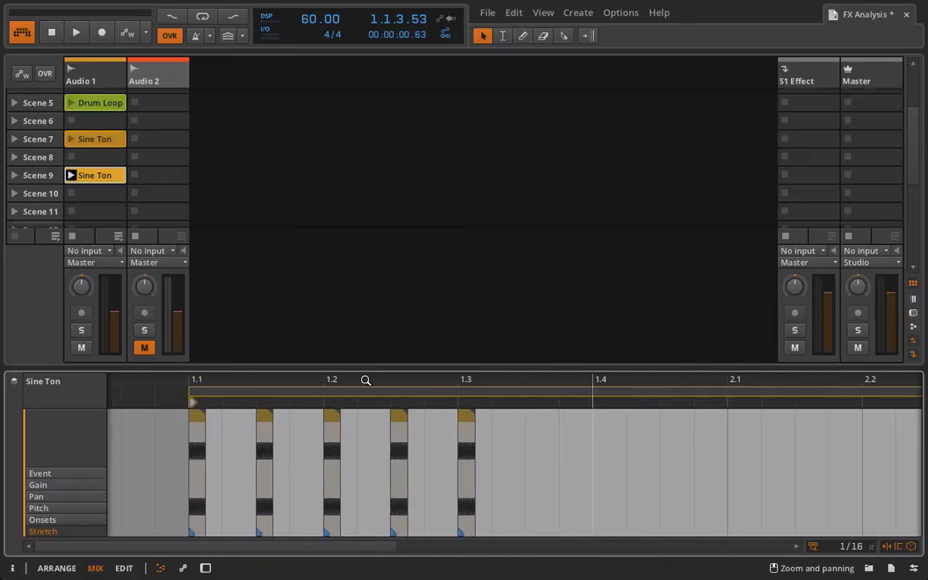
{"action": "double_click", "coordinate": [534, 448]}
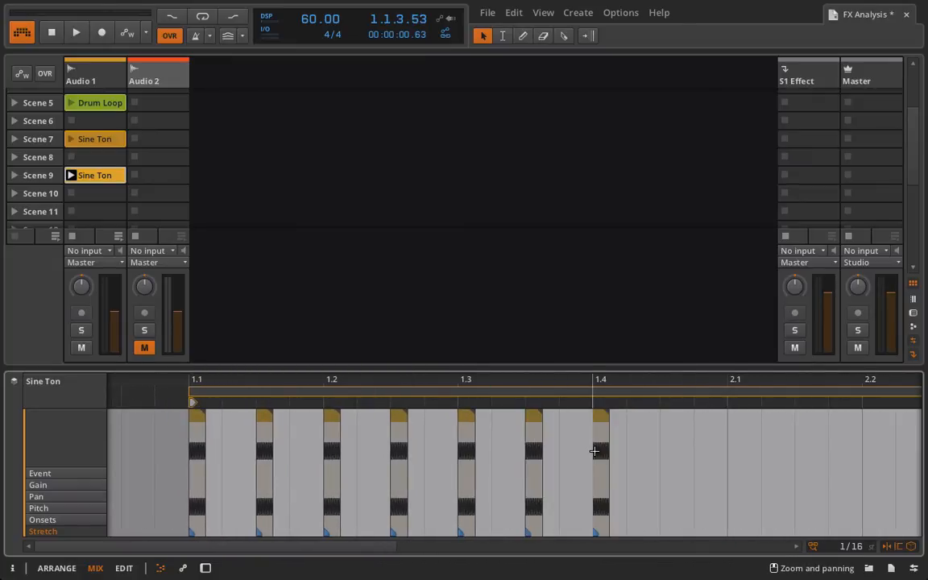
{"action": "double_click", "coordinate": [601, 452]}
{"action": "double_click", "coordinate": [662, 463]}
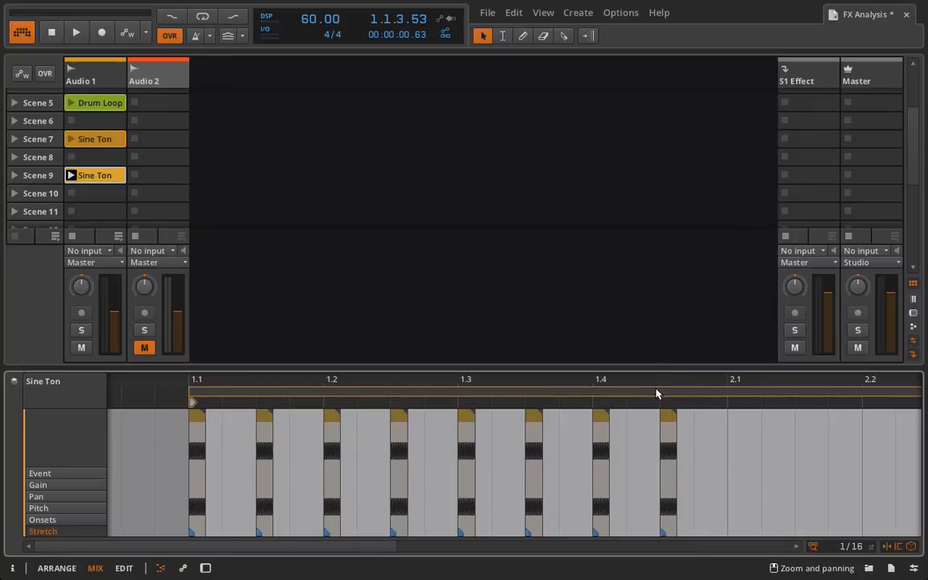
- Shorten the Scene 9 clip's loop to end at 2.1 and play it to check the repeating hits
{"action": "left_click_drag", "start_coordinate": [659, 394], "coordinate": [529, 435]}
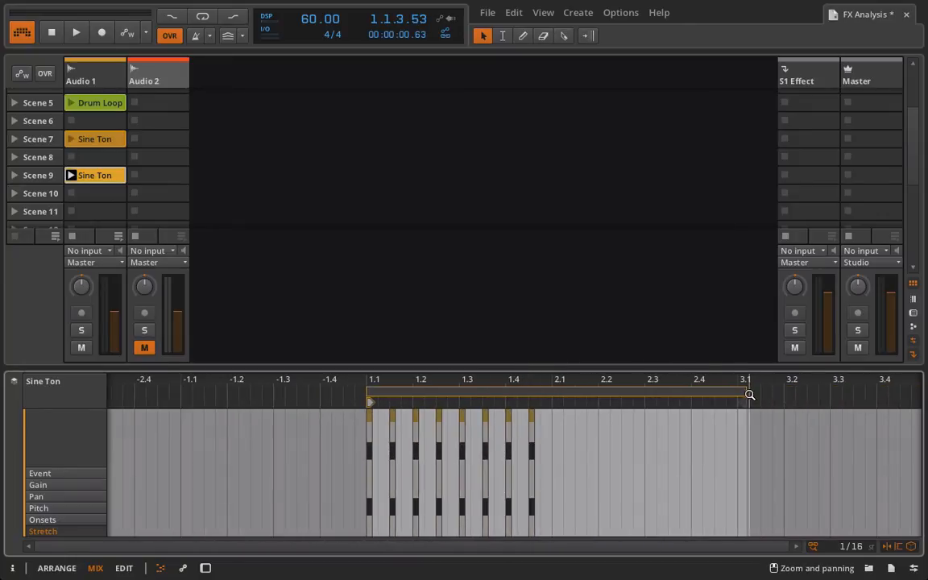
{"action": "left_click_drag", "start_coordinate": [742, 391], "coordinate": [551, 399]}
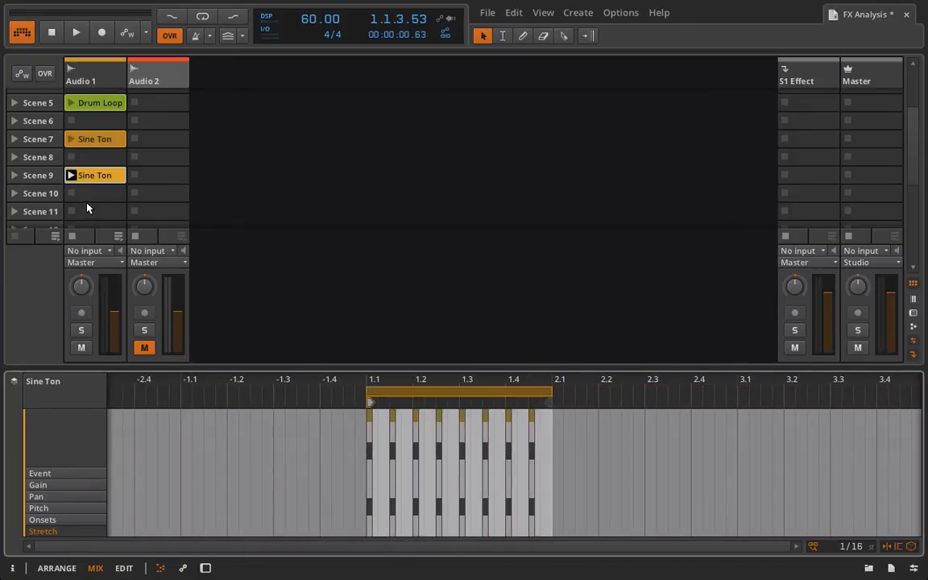
{"action": "left_click", "coordinate": [70, 176]}
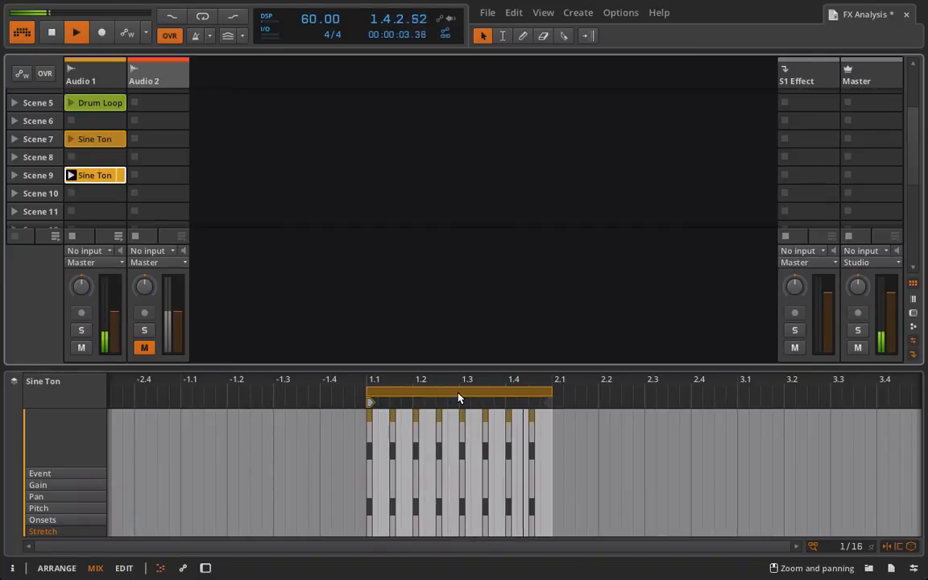
{"action": "left_click_drag", "start_coordinate": [558, 392], "coordinate": [442, 385]}
- Duplicate the Scene 9 Sine Ton clip and move the copy to Scene 11
{"action": "left_click", "coordinate": [95, 176]}
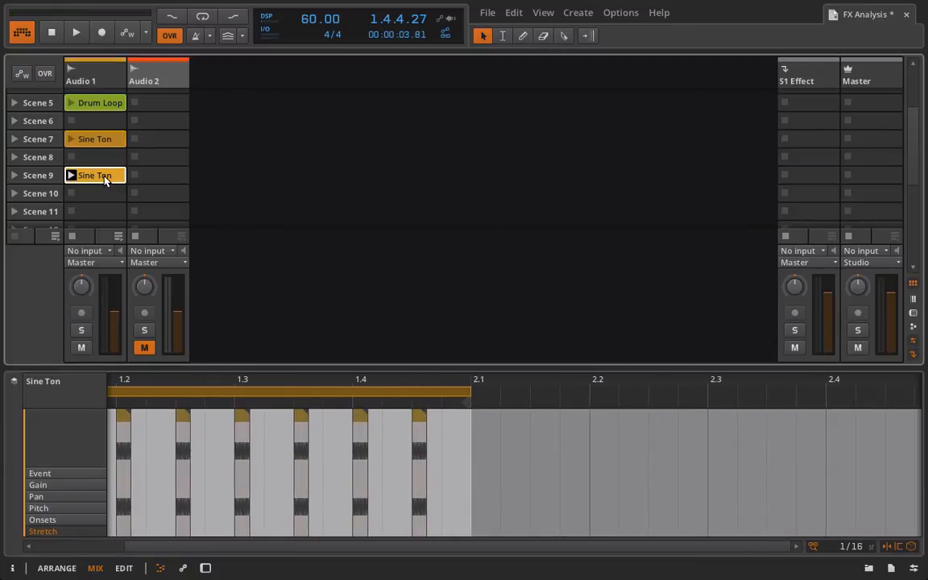
{"action": "key", "text": "ctrl+d"}
{"action": "left_click_drag", "start_coordinate": [98, 195], "coordinate": [97, 211]}
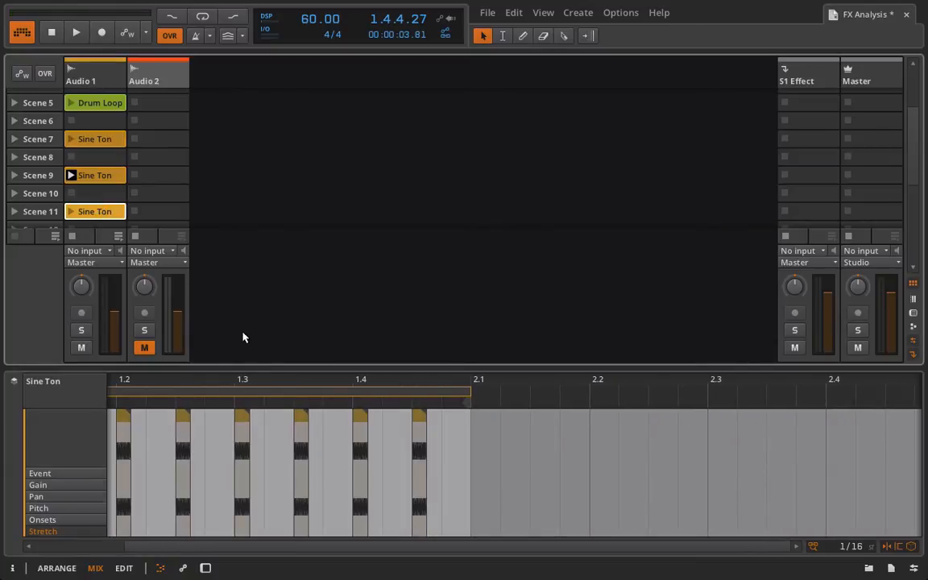
- Lengthen the first hit of the Scene 11 clip to three 32nd notes and delete all the other hits
{"action": "left_click_drag", "start_coordinate": [177, 379], "coordinate": [379, 385]}
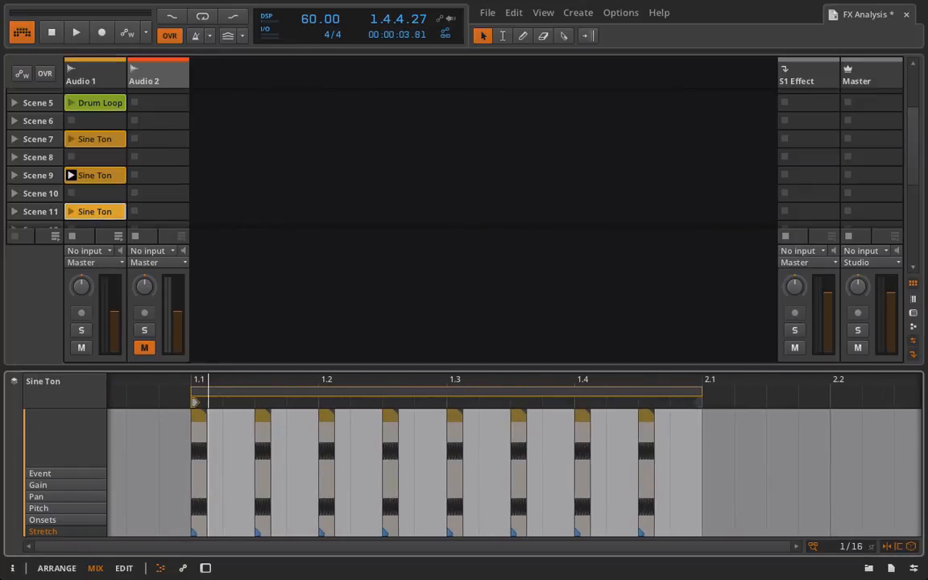
{"action": "left_click_drag", "start_coordinate": [193, 379], "coordinate": [235, 412]}
{"action": "left_click", "coordinate": [317, 419]}
{"action": "key", "text": "Delete"}
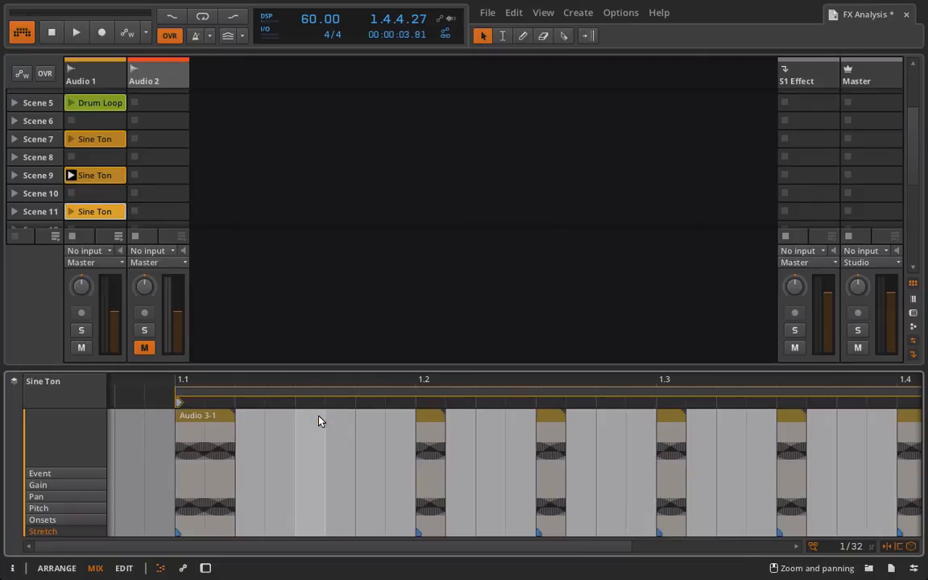
{"action": "left_click", "coordinate": [432, 420]}
{"action": "key", "text": "Delete"}
{"action": "left_click_drag", "start_coordinate": [235, 415], "coordinate": [254, 405]}
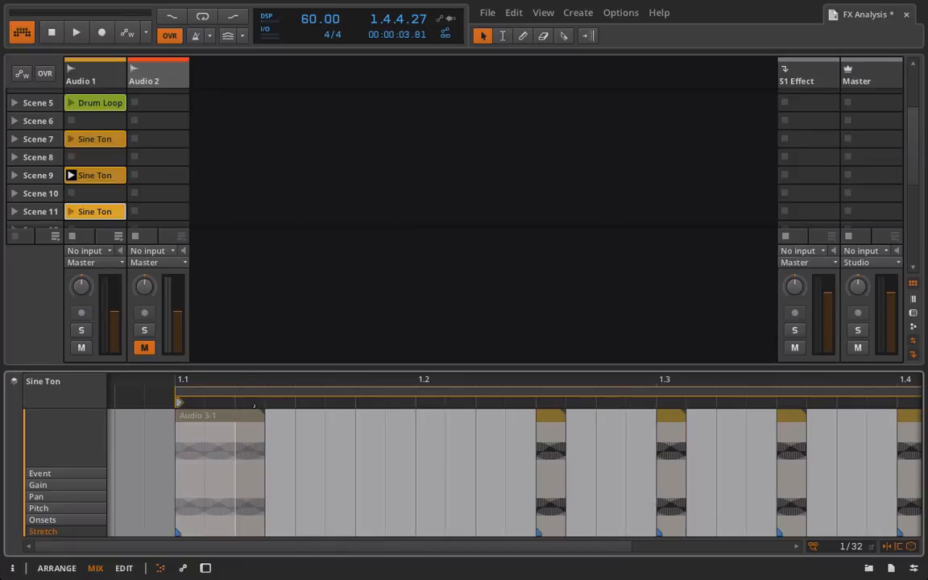
{"action": "left_click_drag", "start_coordinate": [472, 419], "coordinate": [737, 404]}
{"action": "key", "text": "Delete"}
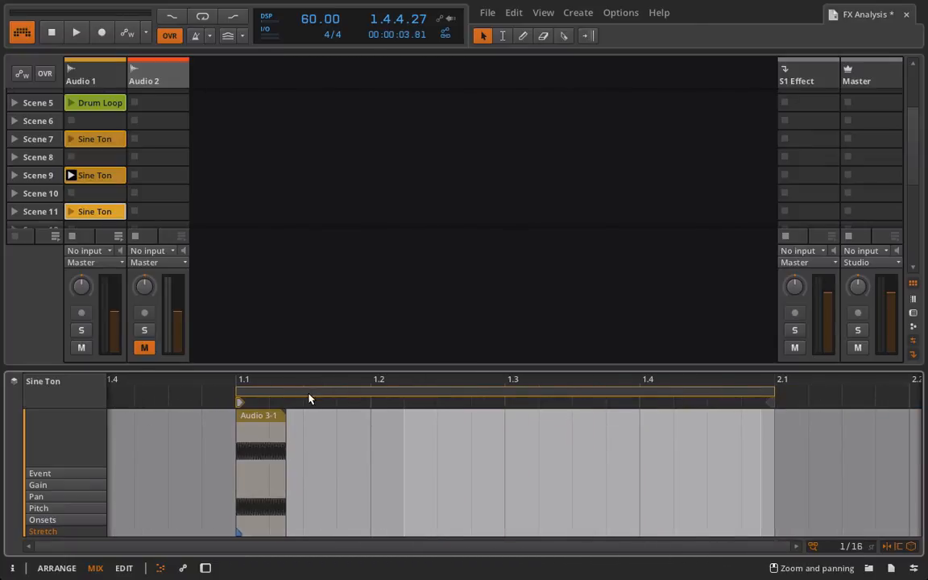
- Copy the longer hit to beats 1.2, 1.3 and 1.4, and play the Scene 11 clip to check it
{"action": "left_click", "coordinate": [376, 437]}
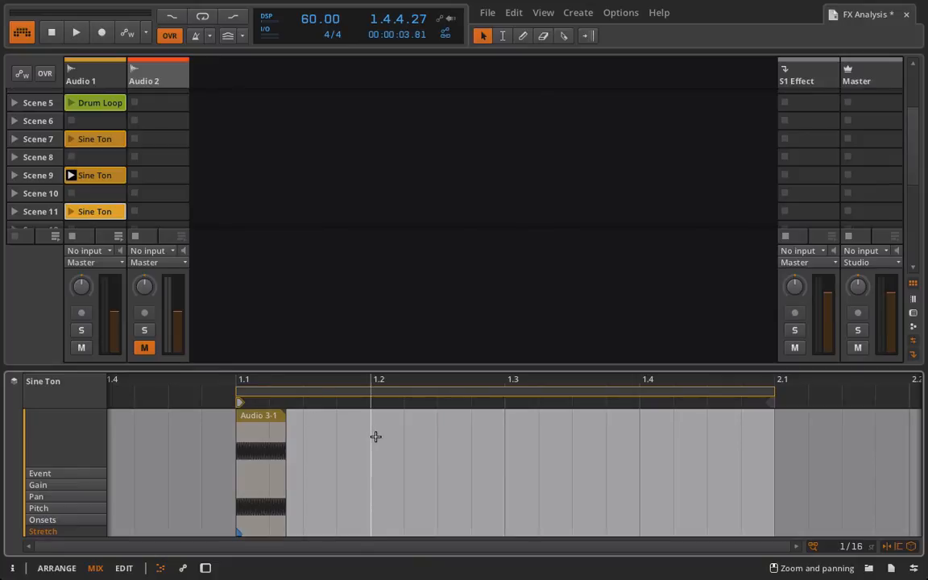
{"action": "key", "text": "ctrl+v"}
{"action": "key", "text": "ctrl+v"}
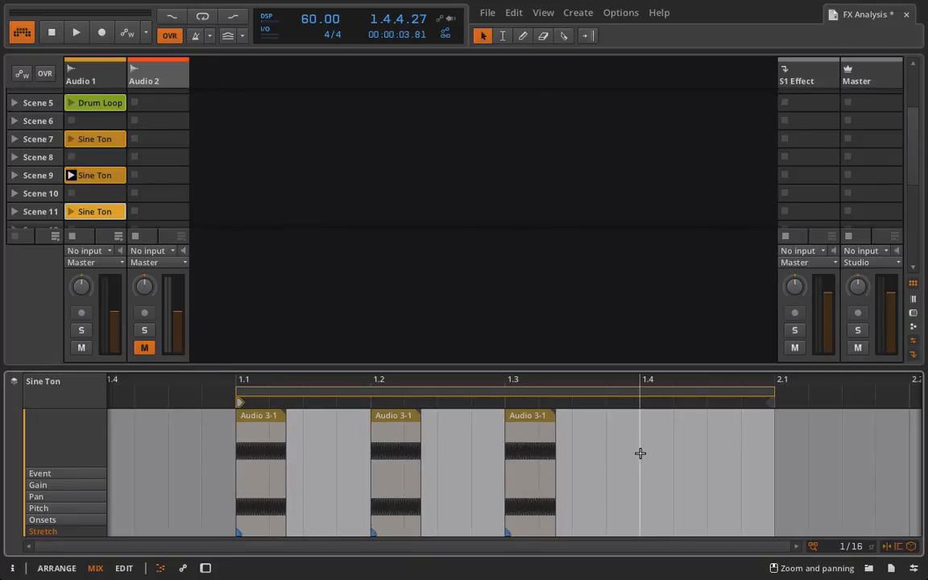
{"action": "key", "text": "ctrl+v"}
{"action": "left_click", "coordinate": [71, 211]}
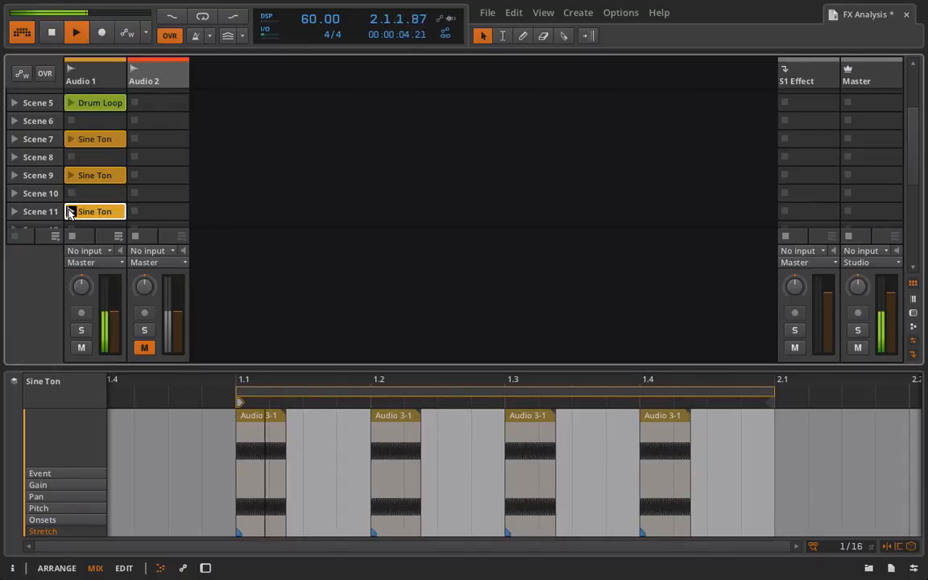
{"action": "key", "text": "space"}
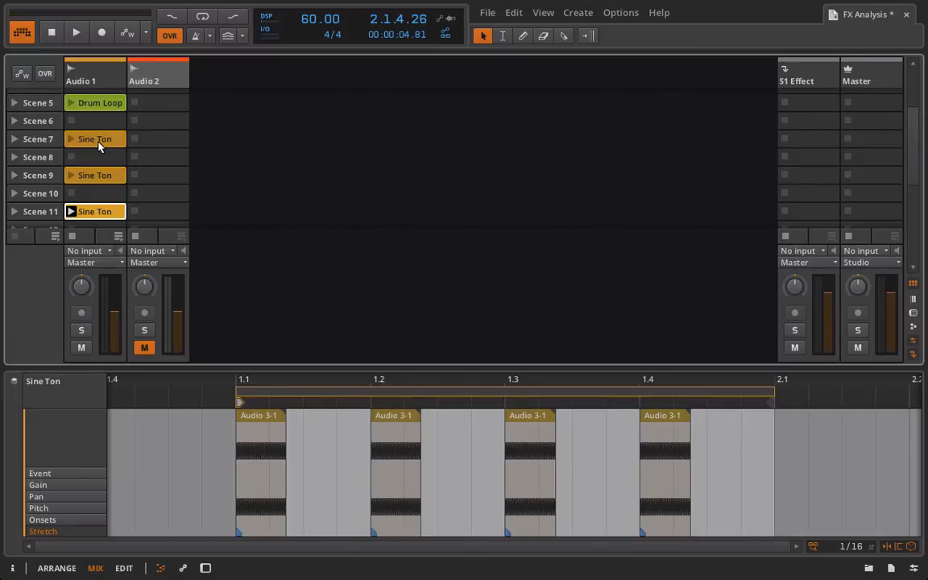
- Close the detail editor and color the Sine Ton clips dark grey in Scene 7, light grey in Scene 9 and blue-grey in Scene 11
{"action": "left_click_drag", "start_coordinate": [234, 378], "coordinate": [229, 527]}
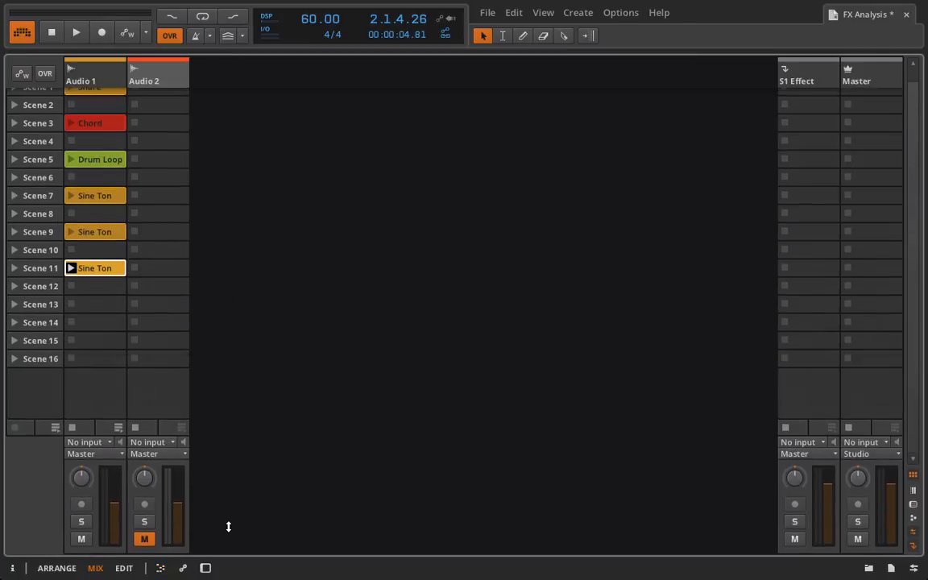
{"action": "scroll", "coordinate": [153, 288], "scroll_direction": "up", "scroll_amount": 1}
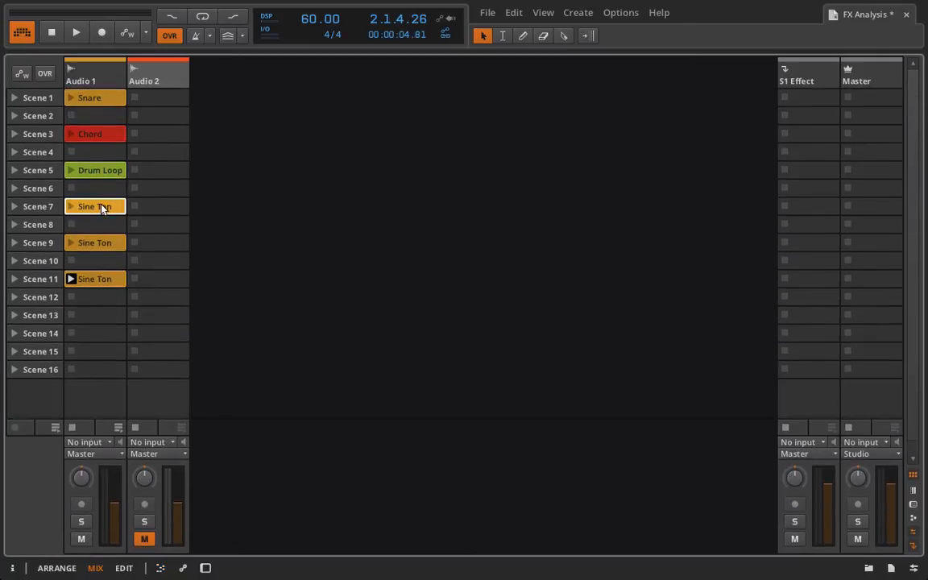
{"action": "right_click", "coordinate": [103, 207]}
{"action": "left_click", "coordinate": [139, 214]}
{"action": "right_click", "coordinate": [95, 242]}
{"action": "left_click", "coordinate": [153, 256]}
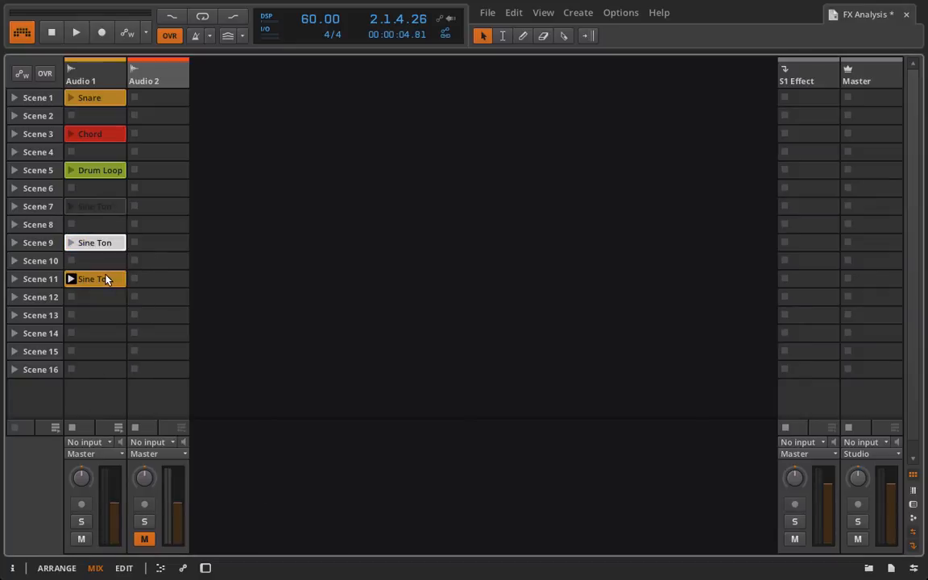
{"action": "right_click", "coordinate": [95, 279]}
{"action": "left_click", "coordinate": [166, 286]}
- Rename the Scene 9 clip "Sine Short Hits" and the Scene 11 clip "Sine Long Hits"
{"action": "left_click", "coordinate": [119, 244]}
{"action": "left_click", "coordinate": [12, 569]}
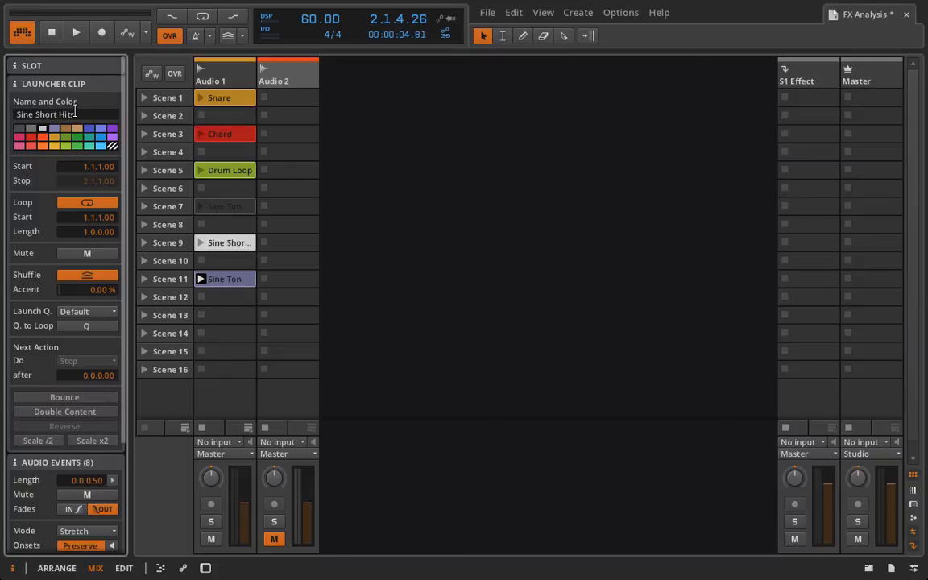
{"action": "left_click", "coordinate": [225, 282]}
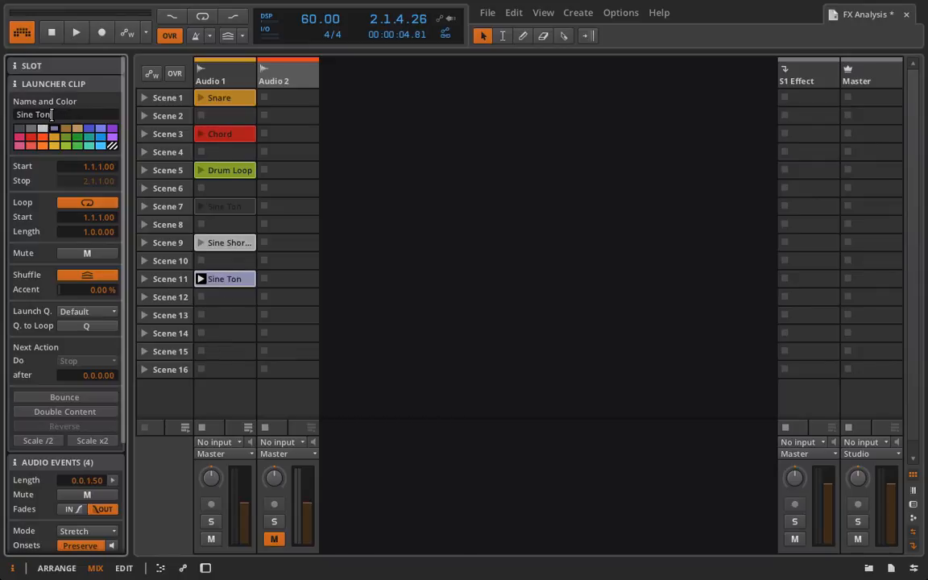
{"action": "type", "text": "Long Hits"}
- Rename the Scene 7 clip "Sine Tone Sustain"
{"action": "left_click", "coordinate": [214, 208]}
{"action": "left_click", "coordinate": [73, 116]}
{"action": "type", "text": "e Sustain"}
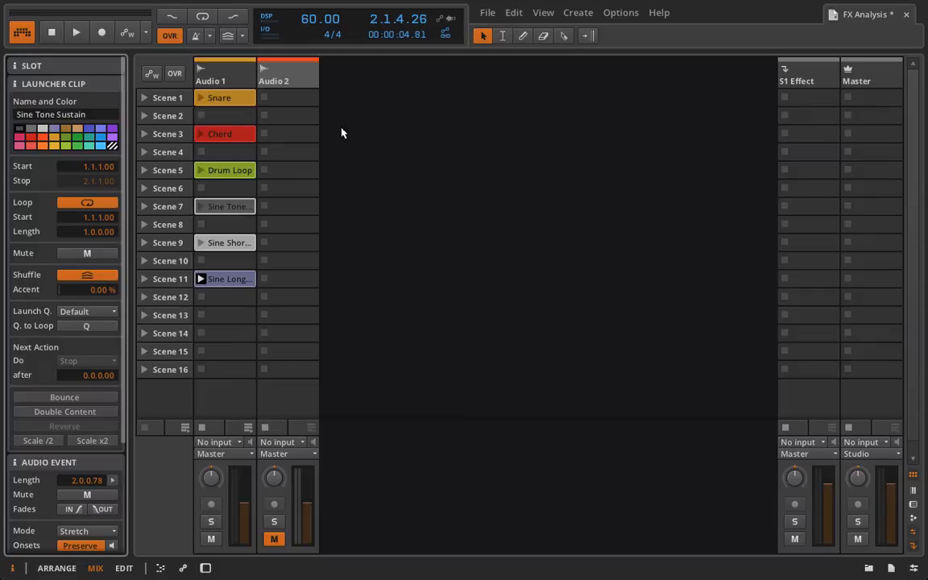
- Delete the Audio 2 track
{"action": "left_click", "coordinate": [295, 76]}
{"action": "key", "text": "Delete"}
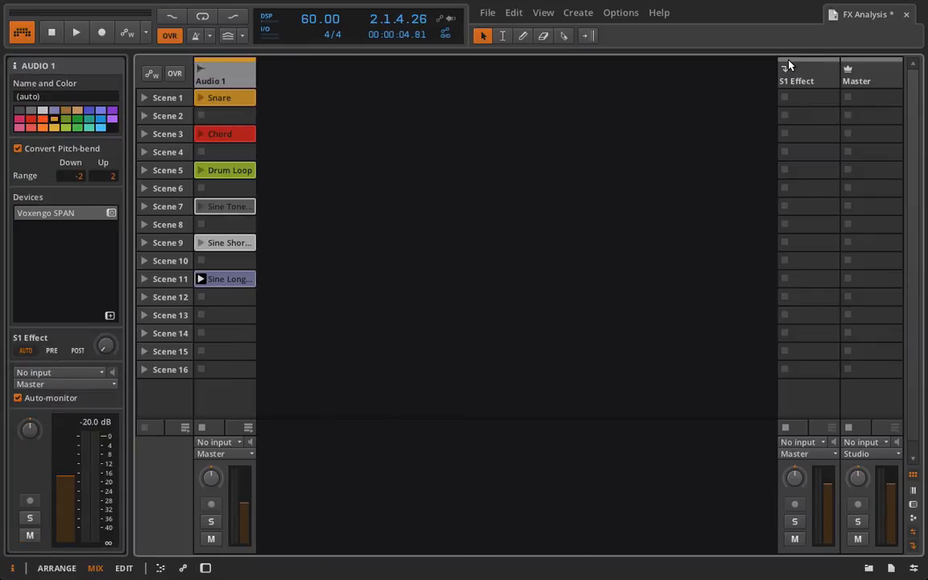
- Delete the S1 Effect track
{"action": "left_click", "coordinate": [805, 77]}
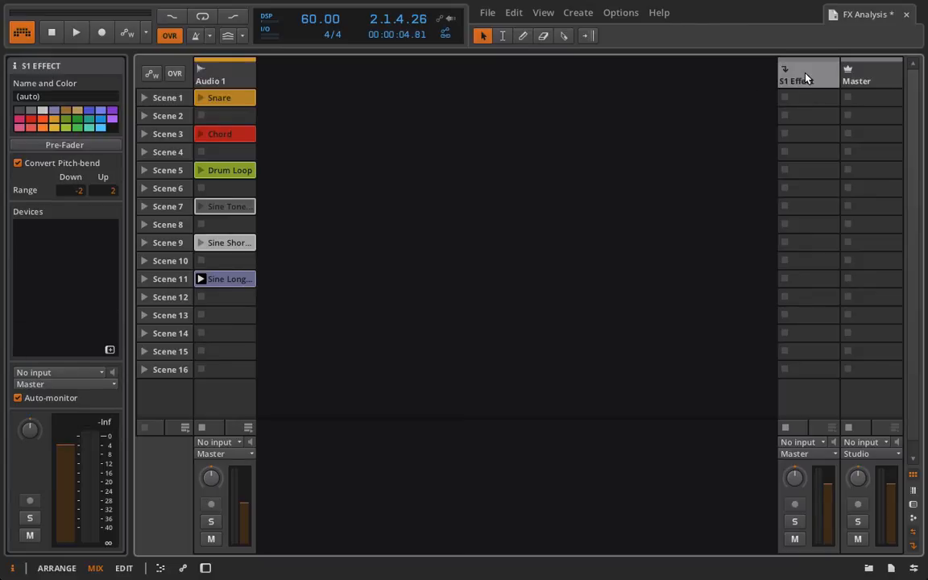
{"action": "key", "text": "Delete"}
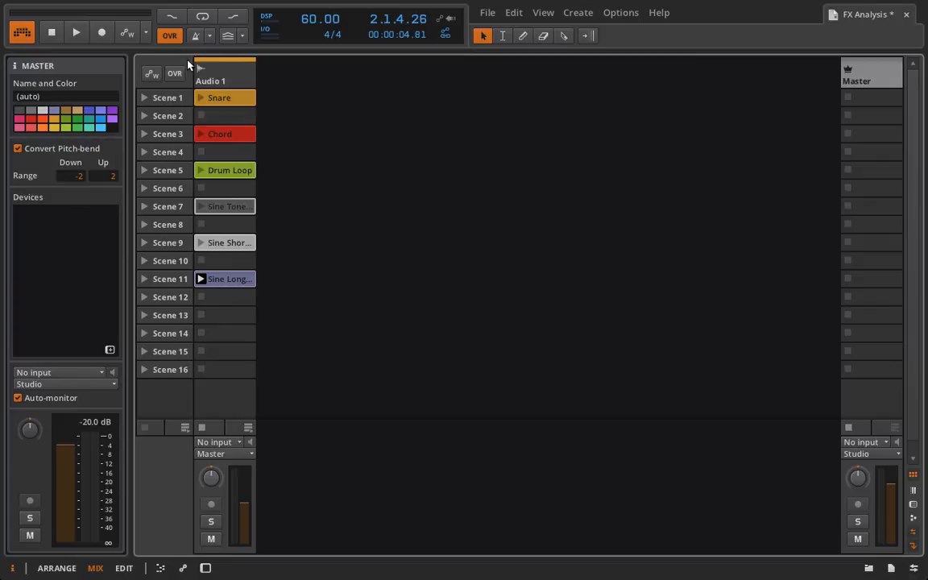
- Audition the Snare, Chord and Drum Loop clips on Audio 1 one after another
{"action": "left_click", "coordinate": [199, 100]}
{"action": "left_click", "coordinate": [200, 133]}
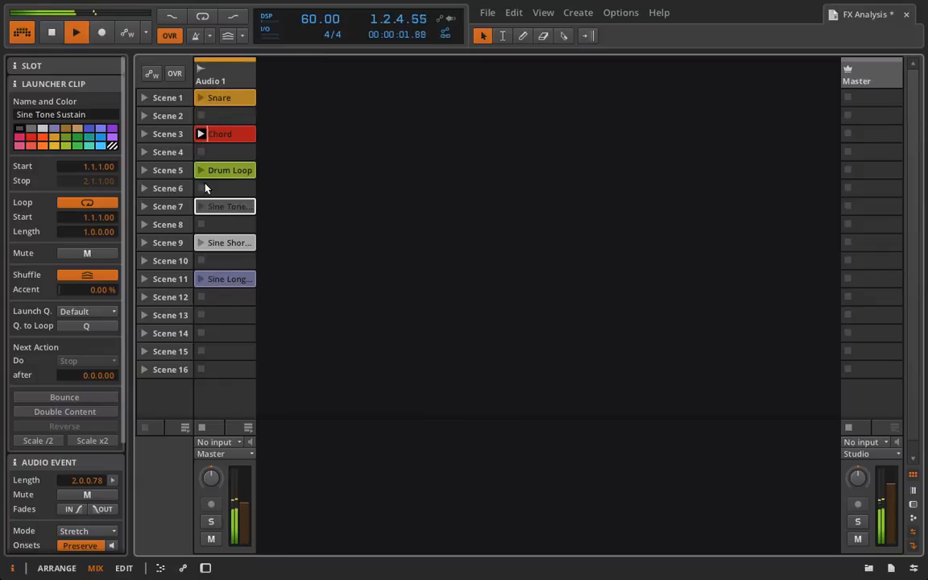
{"action": "left_click", "coordinate": [200, 170]}
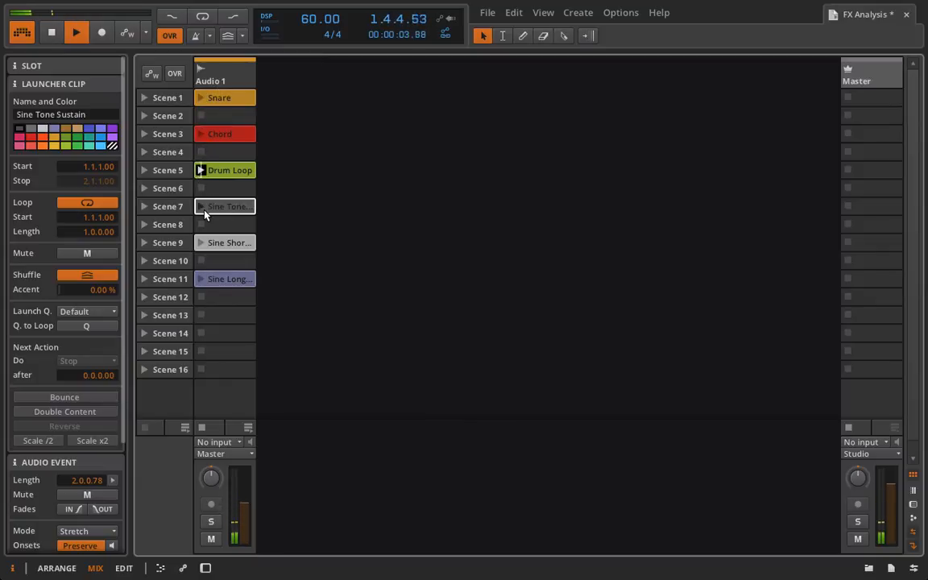
- Set the launch quantization of the three sine clips in Scenes 7, 9 and 11 to 1/16
{"action": "left_click", "coordinate": [239, 243], "text": "ctrl"}
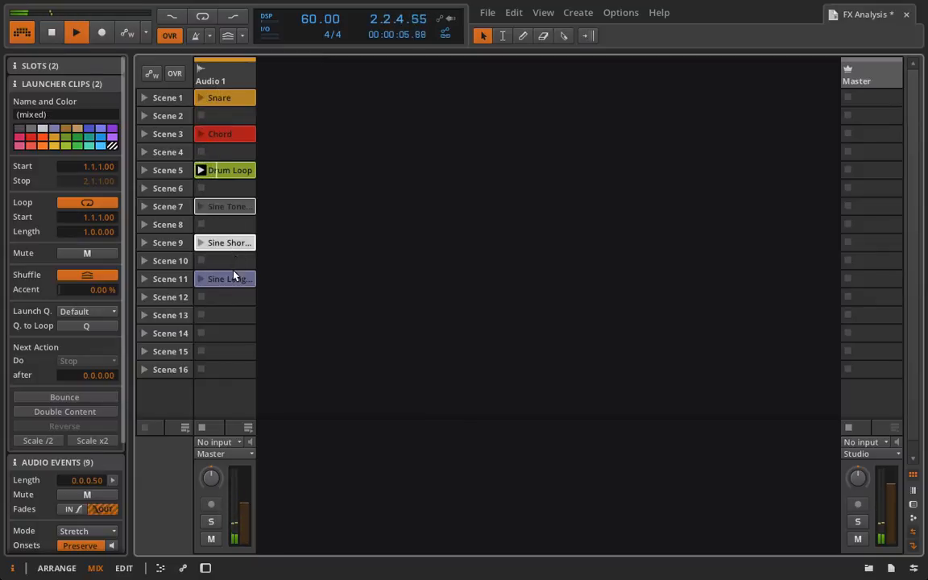
{"action": "left_click", "coordinate": [234, 278], "text": "ctrl"}
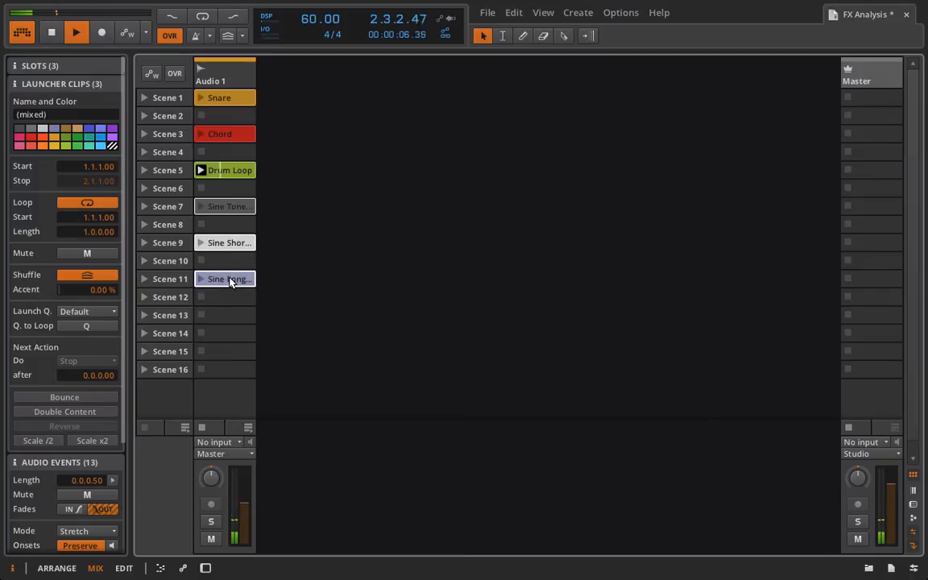
{"action": "left_click", "coordinate": [93, 312]}
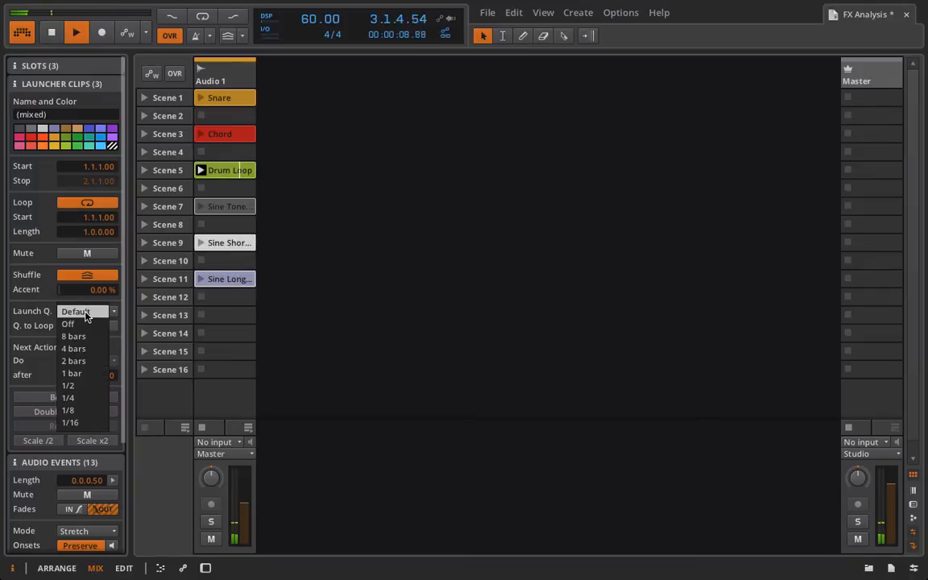
{"action": "left_click", "coordinate": [78, 423]}
{"action": "right_click", "coordinate": [287, 208]}
{"action": "left_click", "coordinate": [214, 208]}
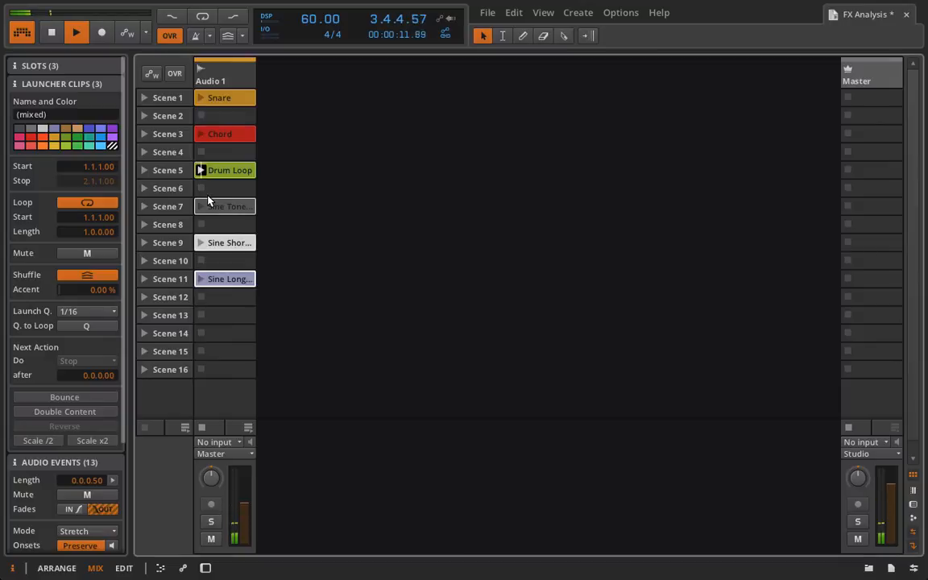
- Audition the sustained, short-hit and long-hit sine clips in turn, and stop playback
{"action": "left_click", "coordinate": [201, 206]}
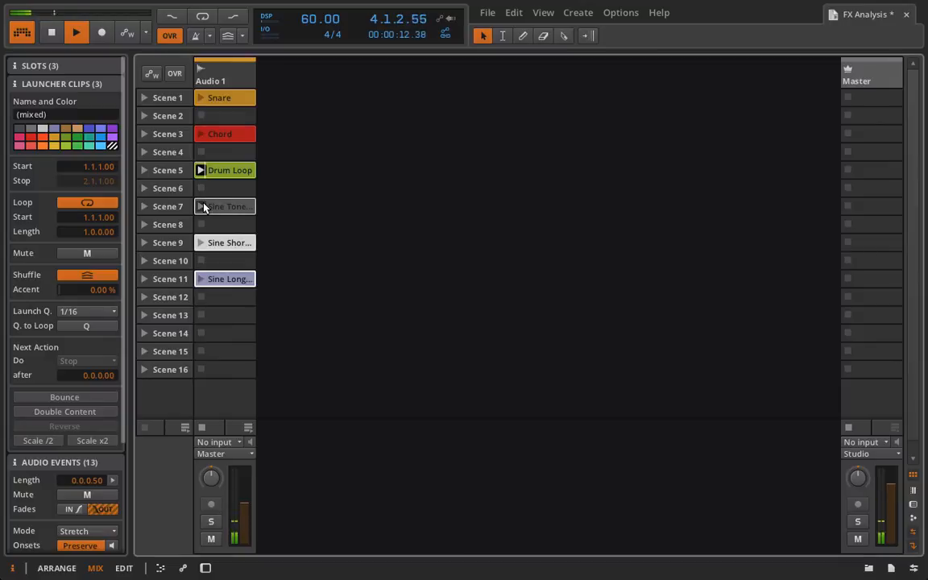
{"action": "left_click", "coordinate": [201, 244]}
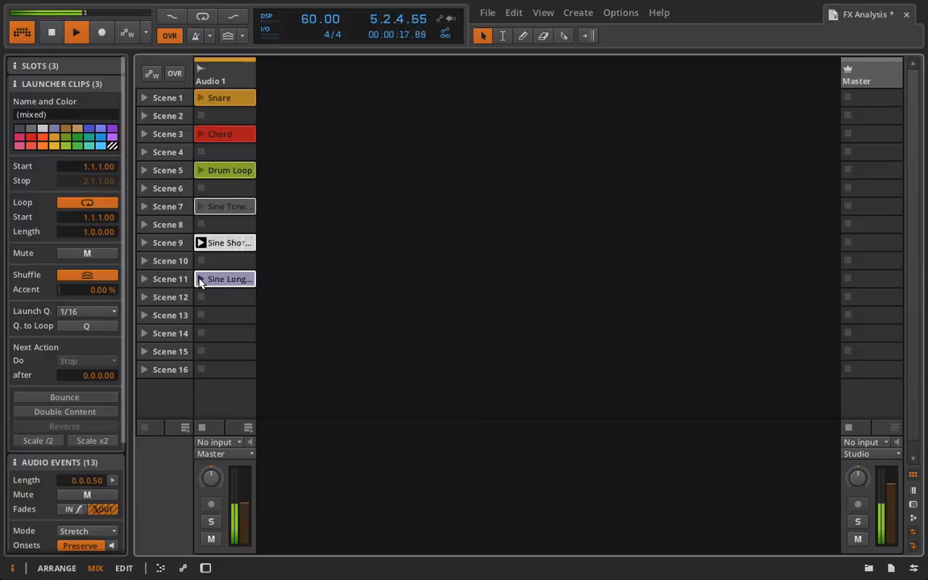
{"action": "left_click", "coordinate": [201, 279]}
{"action": "key", "text": "space"}
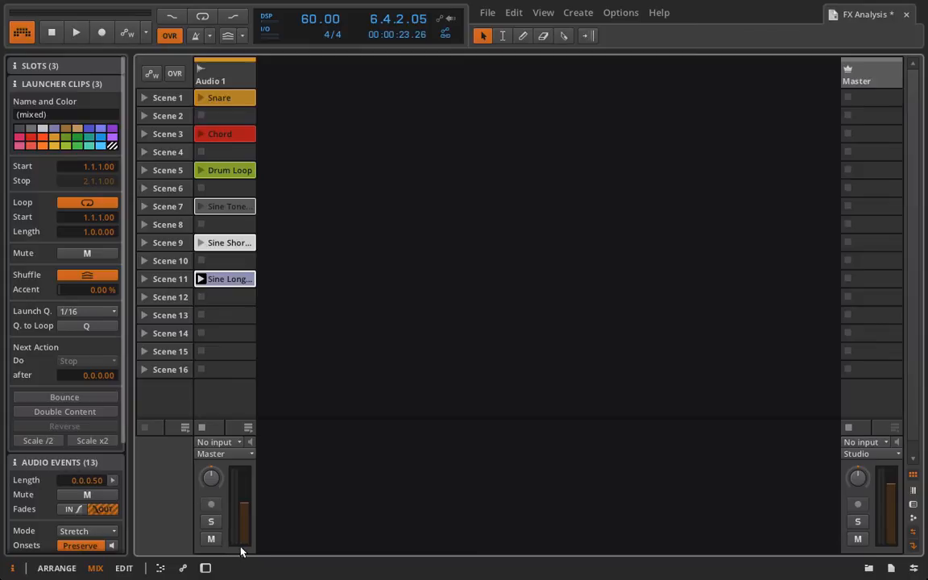
- Show the device chain of the Master track and open the chooser for adding a device to it
{"action": "left_click", "coordinate": [206, 569]}
{"action": "left_click", "coordinate": [164, 470]}
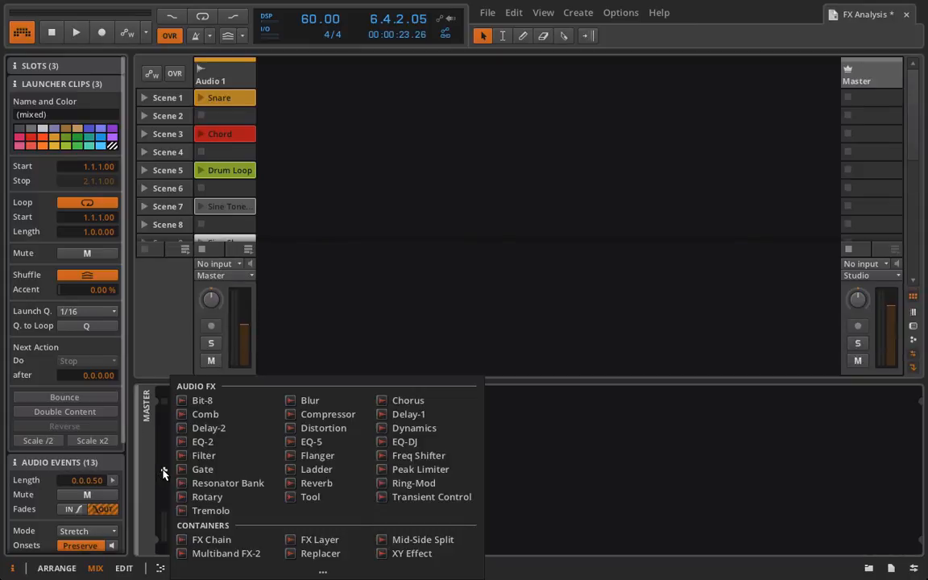